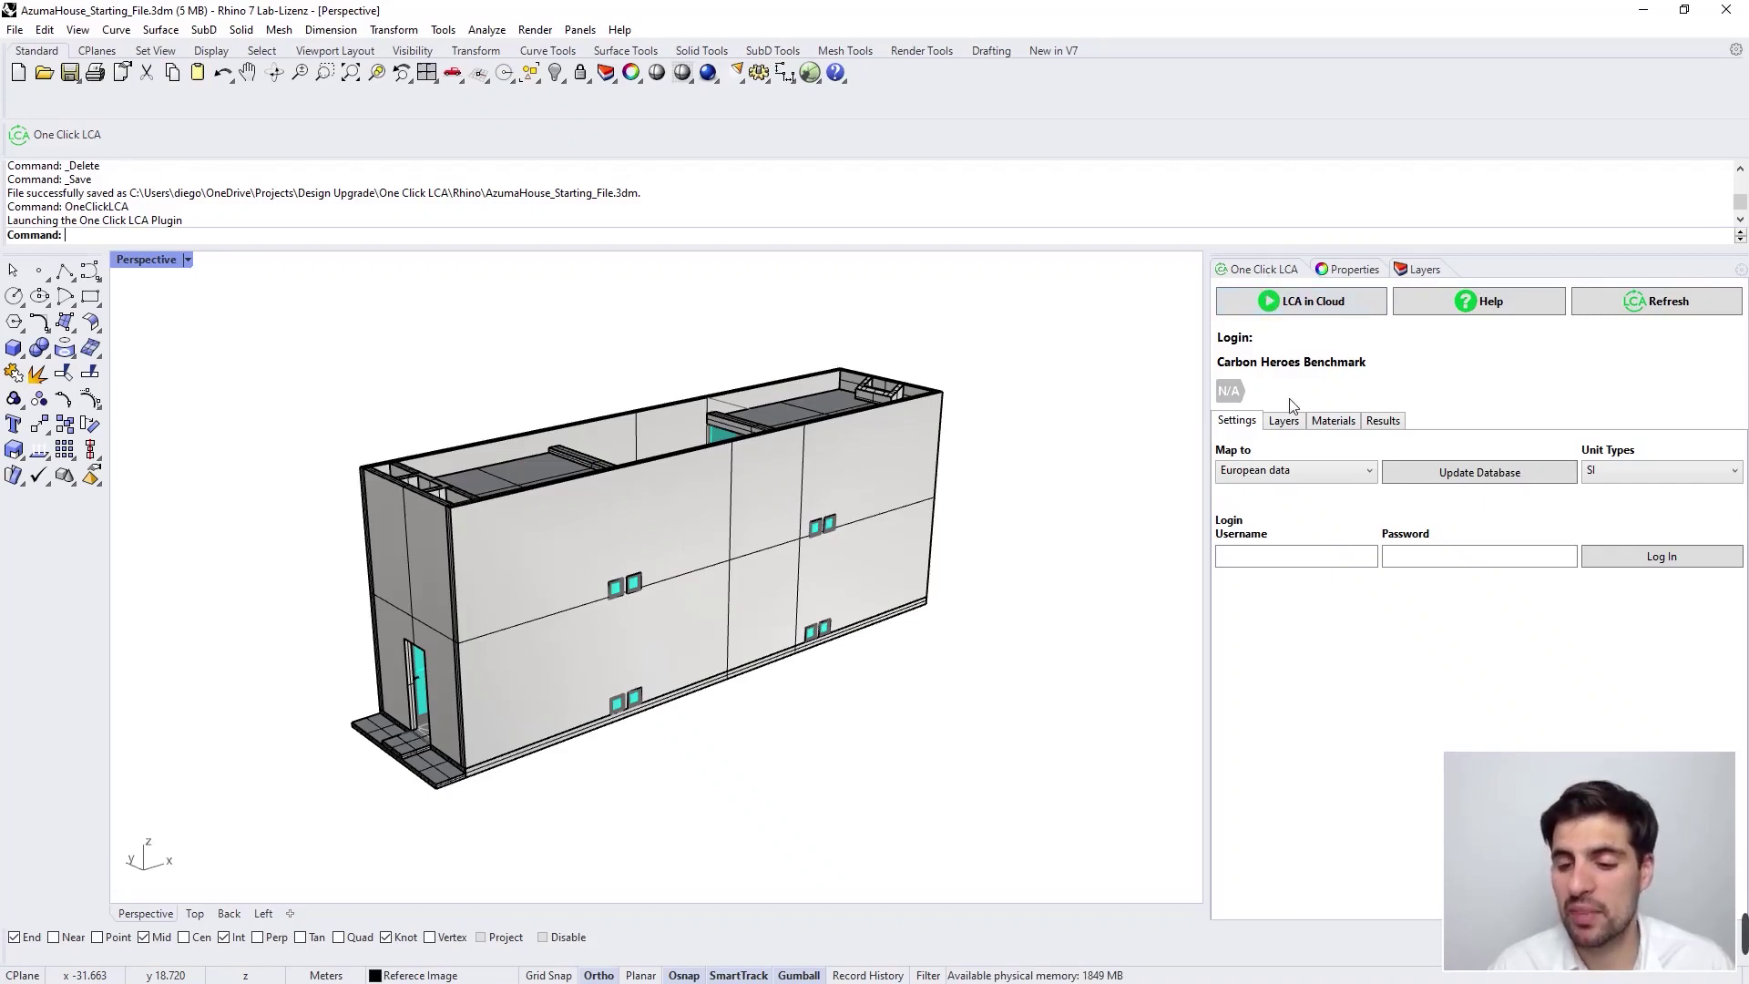
Orbit the house to inspect it and check the layer list, then return to the One Click LCA panel.
{"action": "right_click_drag", "start_coordinate": [1030, 612], "coordinate": [967, 590]}
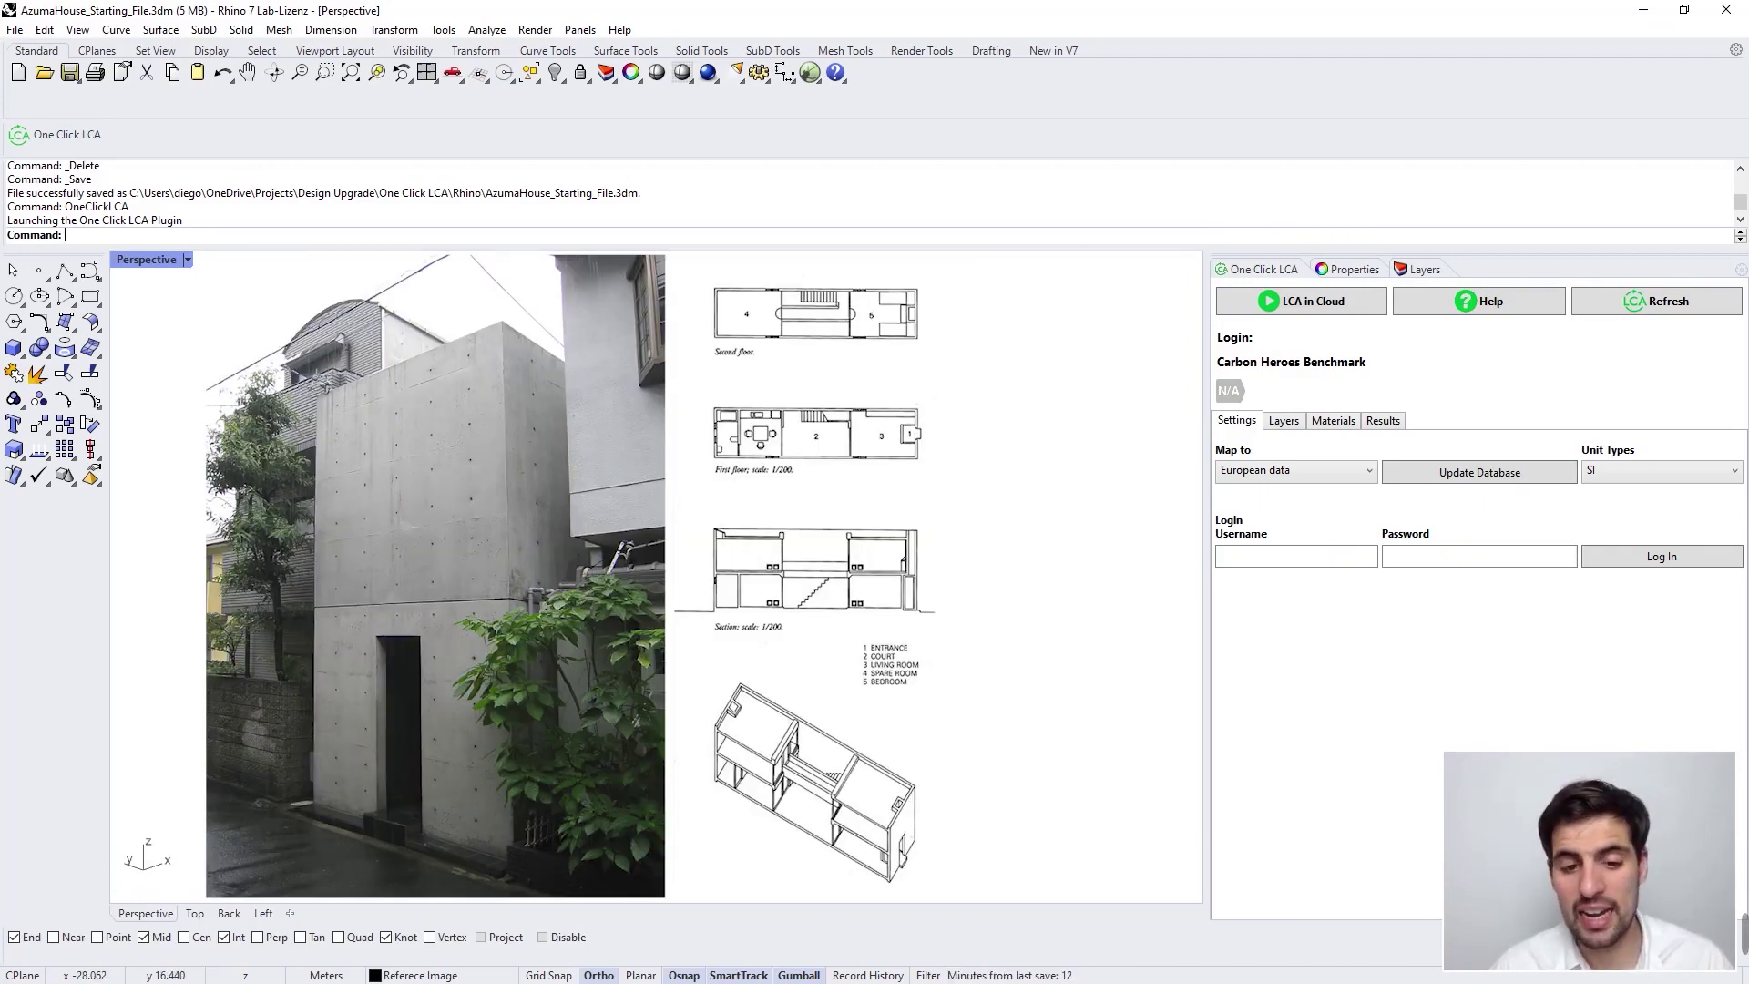
{"action": "right_click_drag", "start_coordinate": [390, 331], "coordinate": [358, 305]}
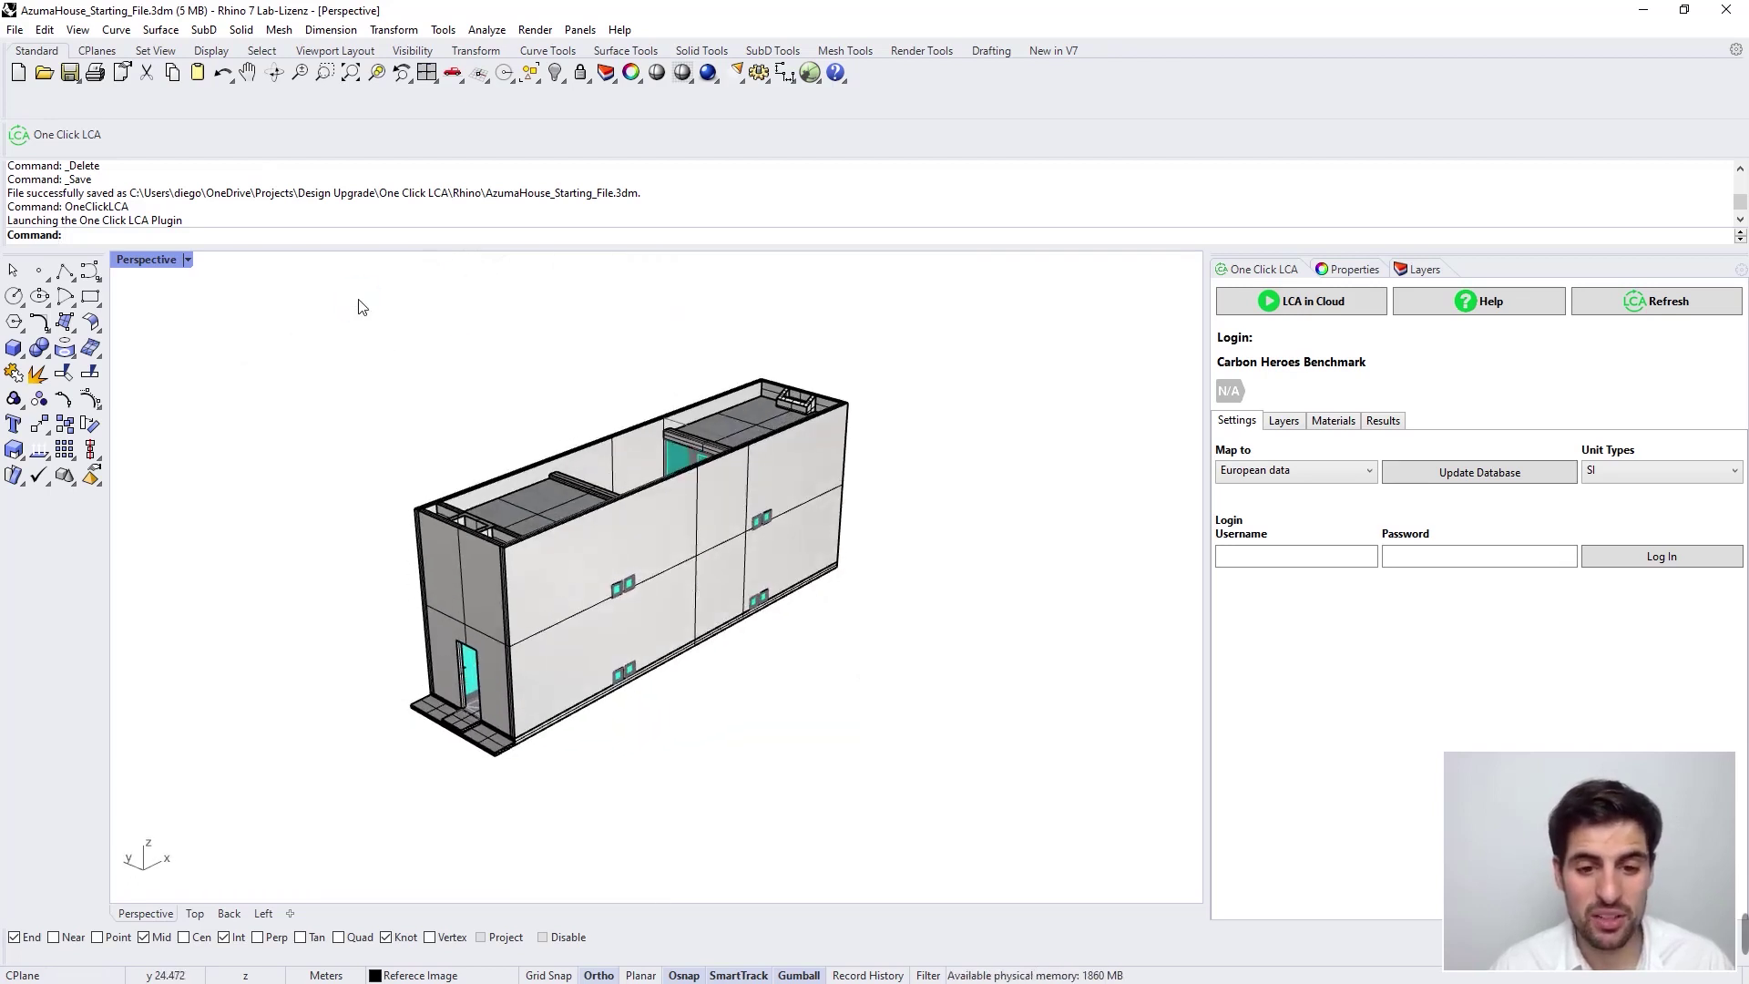
{"action": "right_click_drag", "start_coordinate": [859, 488], "coordinate": [501, 449]}
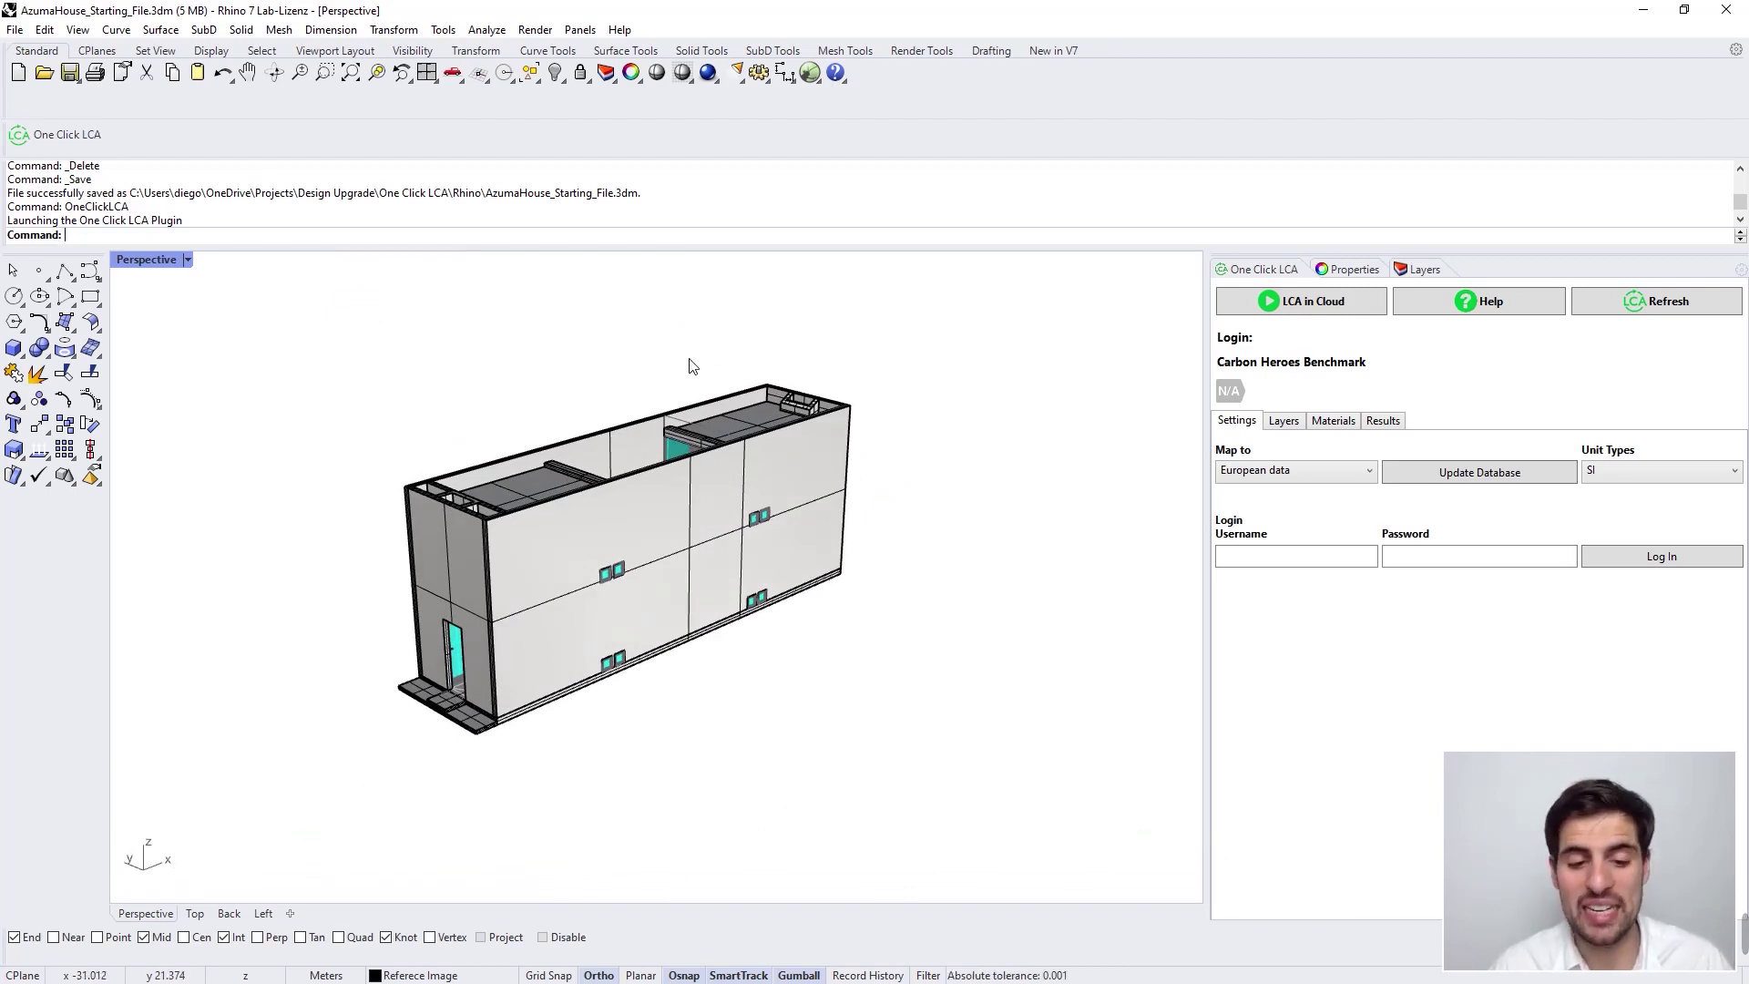
{"action": "scroll", "coordinate": [765, 362], "scroll_direction": "up", "scroll_amount": 5}
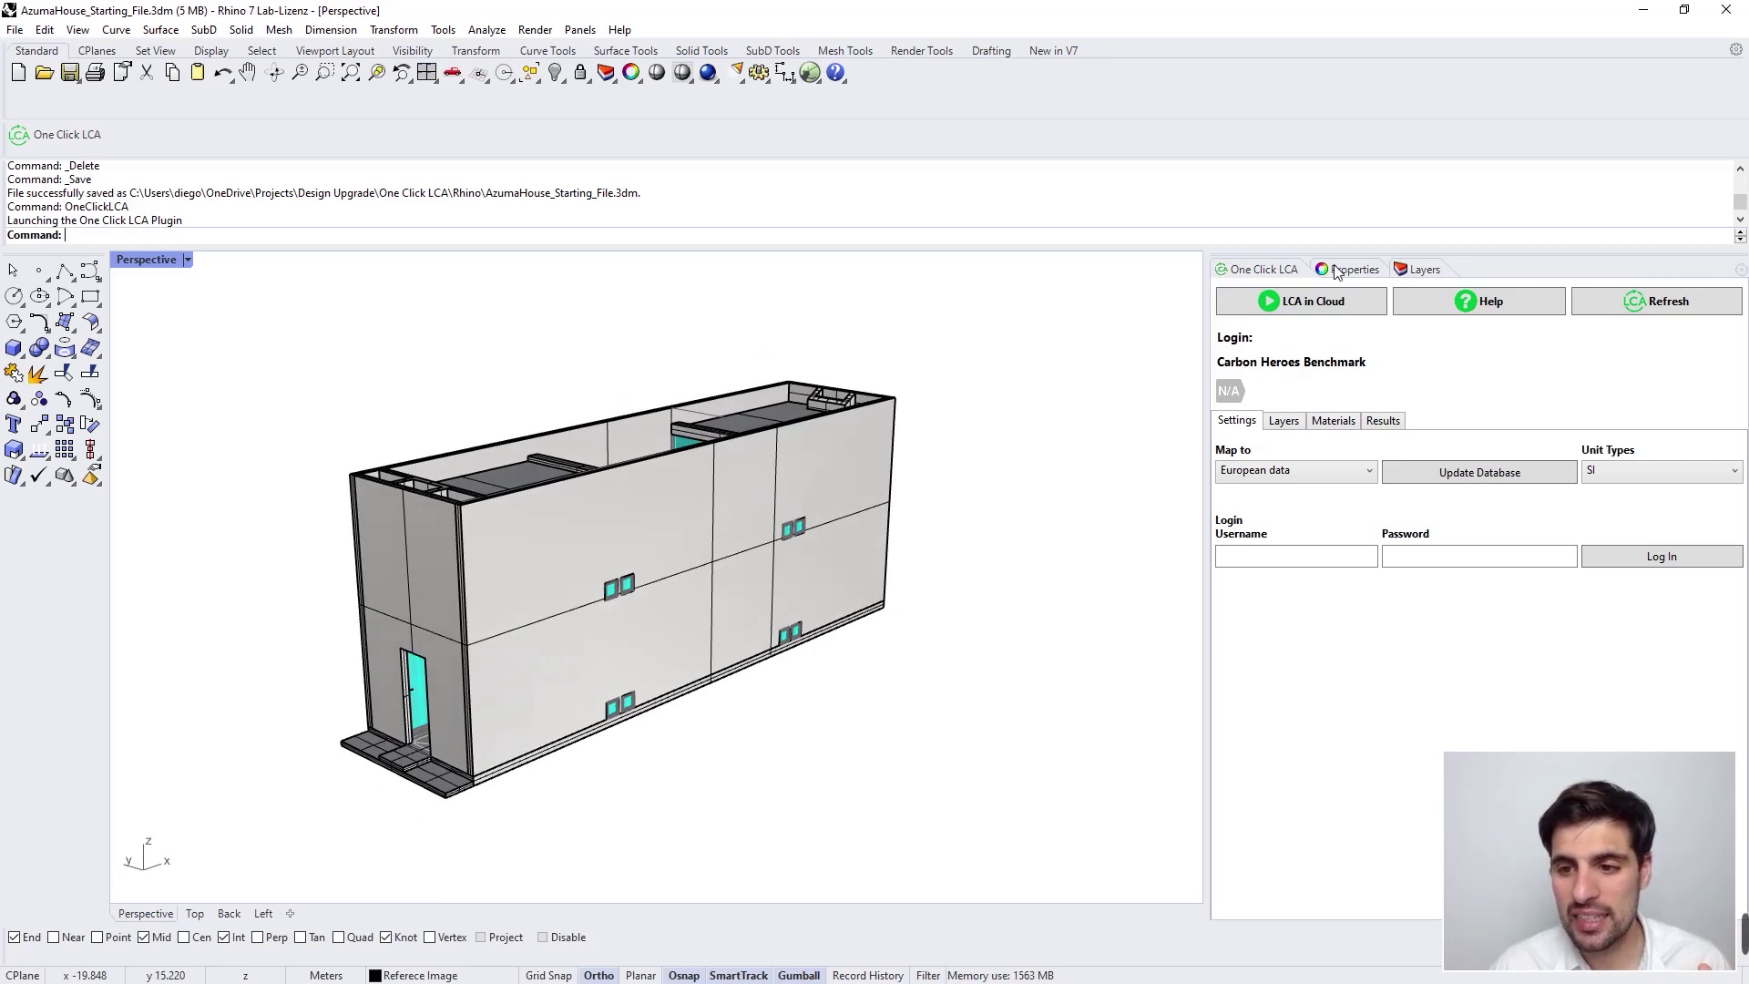
{"action": "left_click", "coordinate": [1402, 270]}
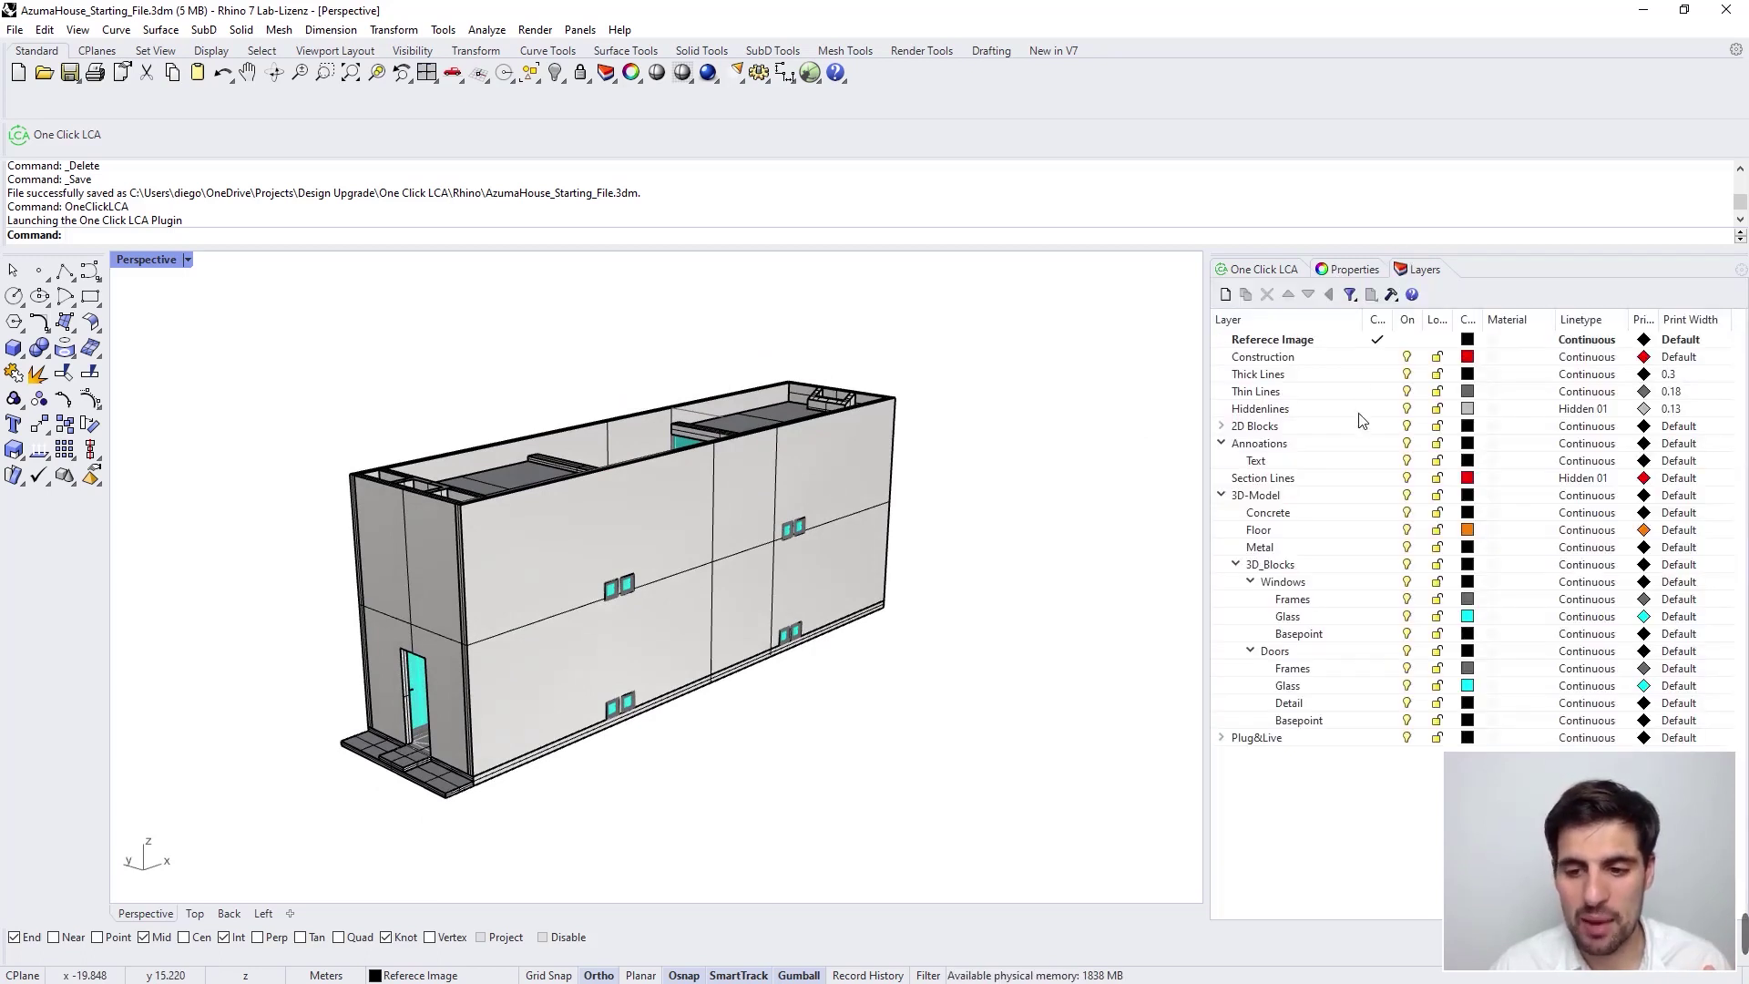
{"action": "right_click_drag", "start_coordinate": [849, 357], "coordinate": [847, 364]}
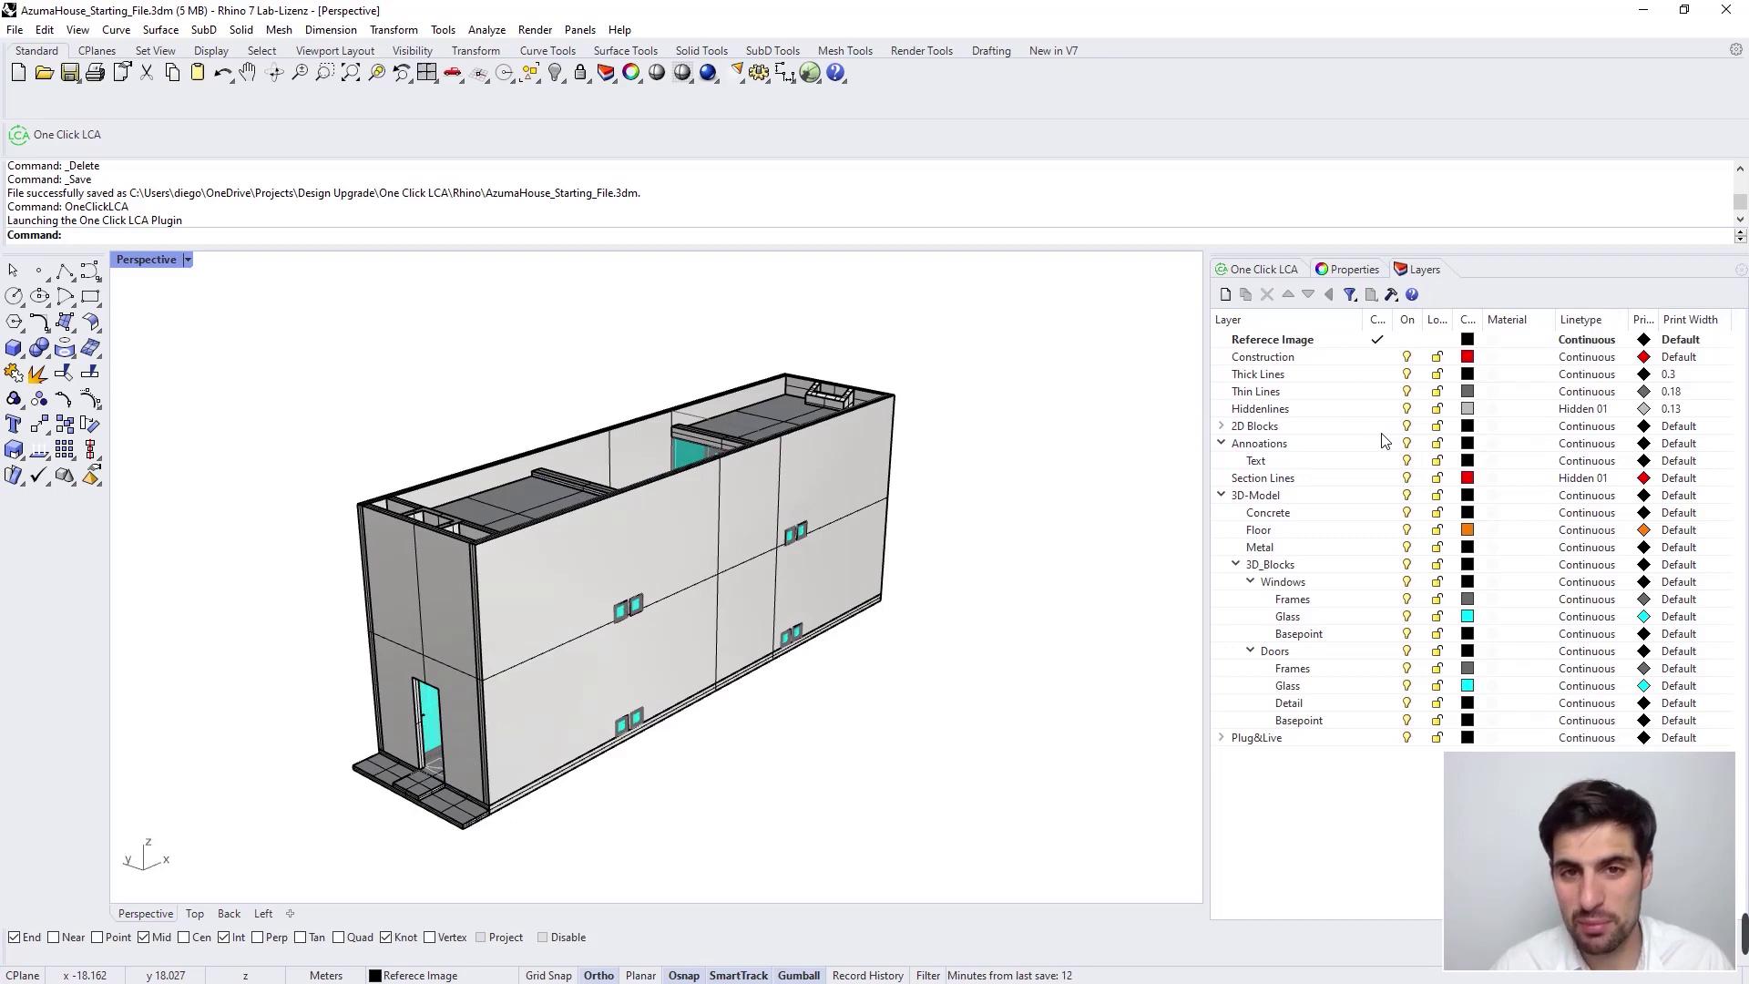
{"action": "left_click", "coordinate": [1264, 268]}
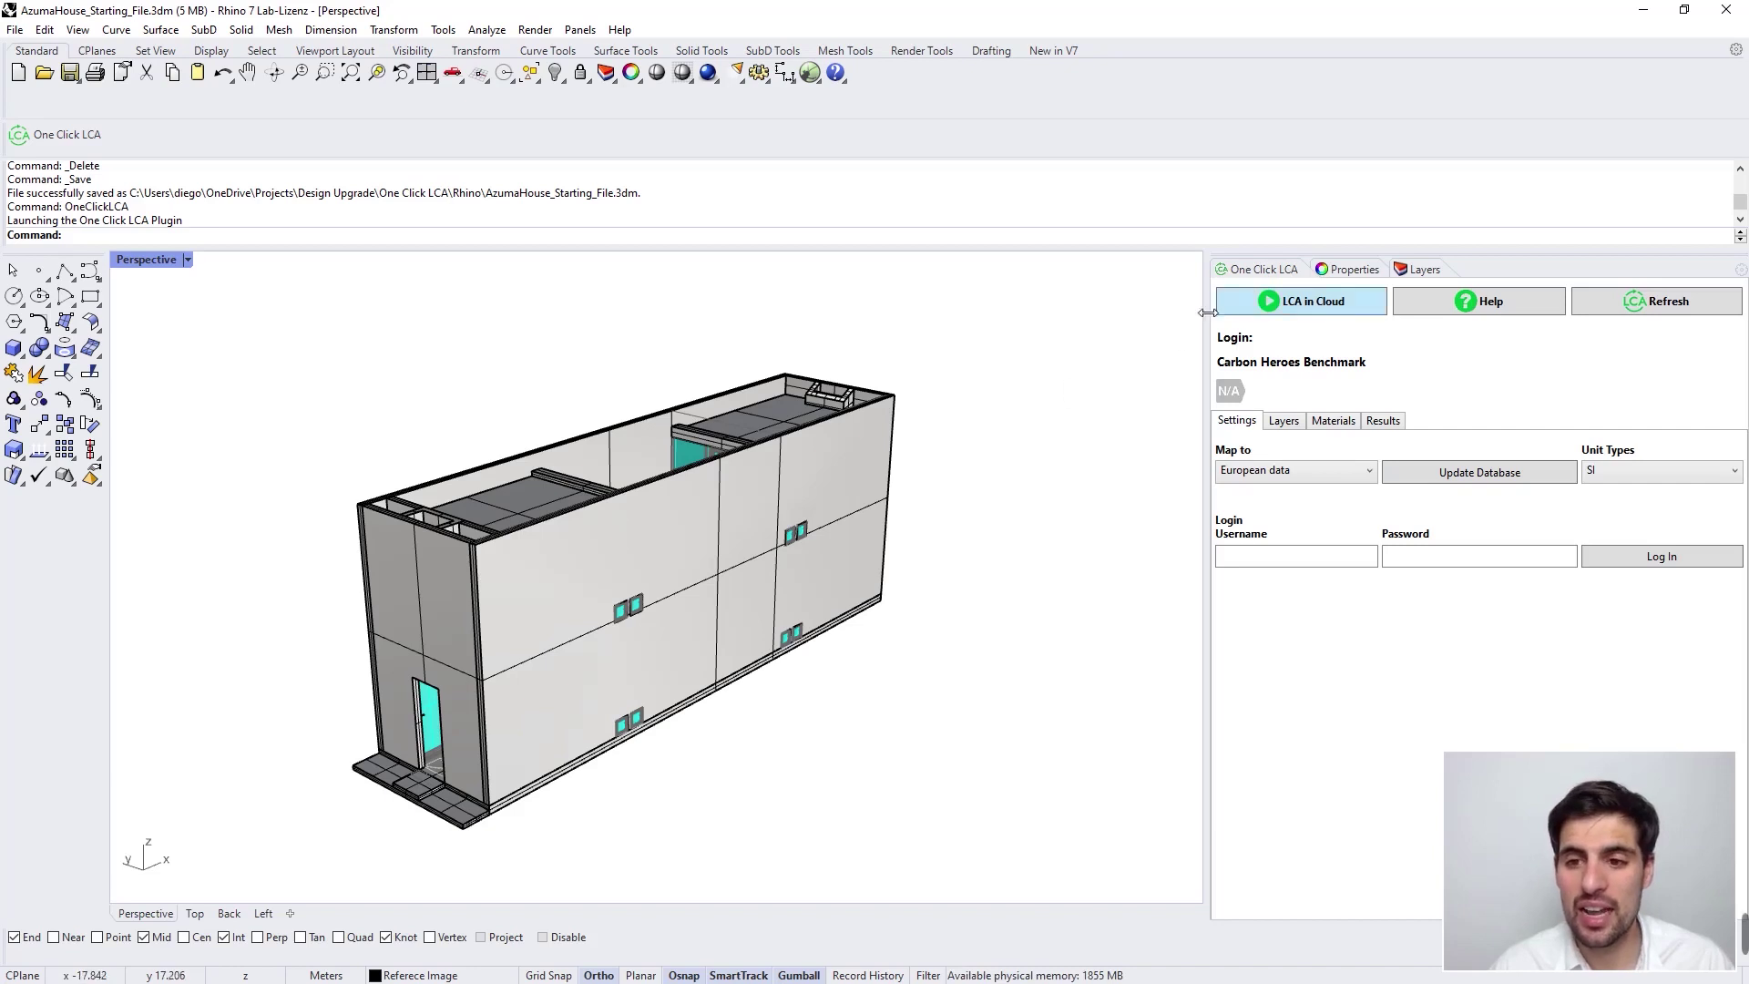
Uncheck One Click LCA in the panel options list so only Properties and Layers remain.
{"action": "left_click", "coordinate": [1739, 270]}
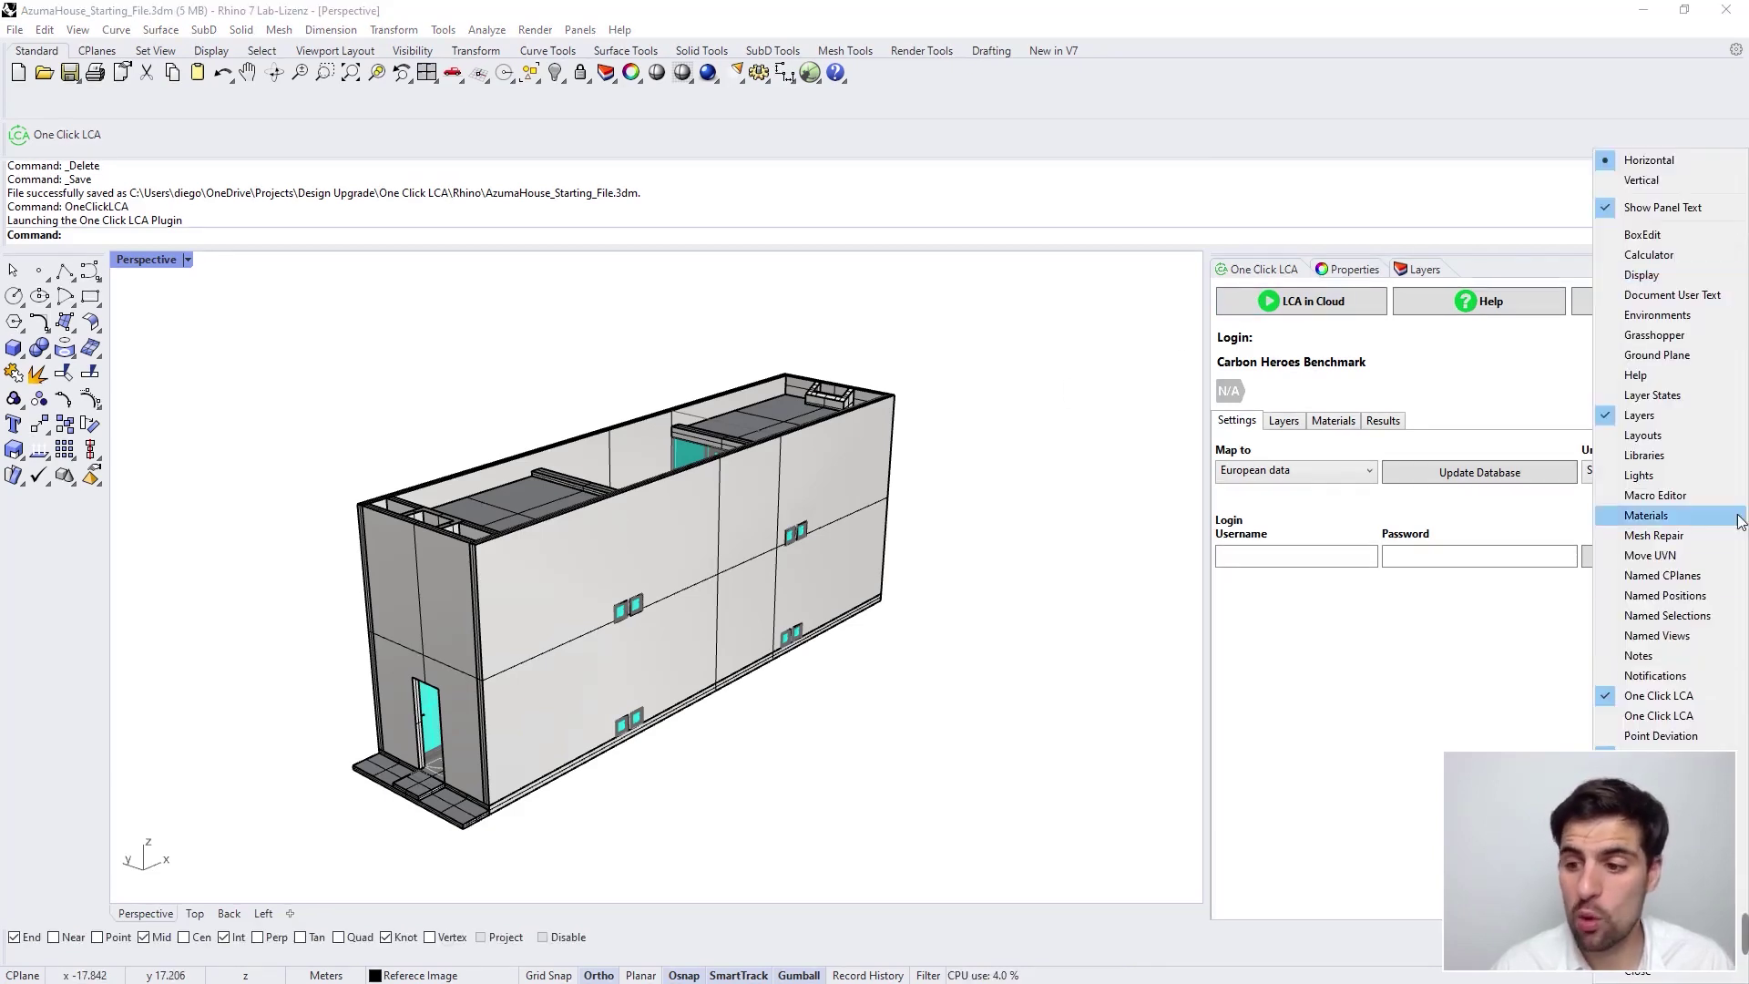
{"action": "left_click", "coordinate": [1535, 263]}
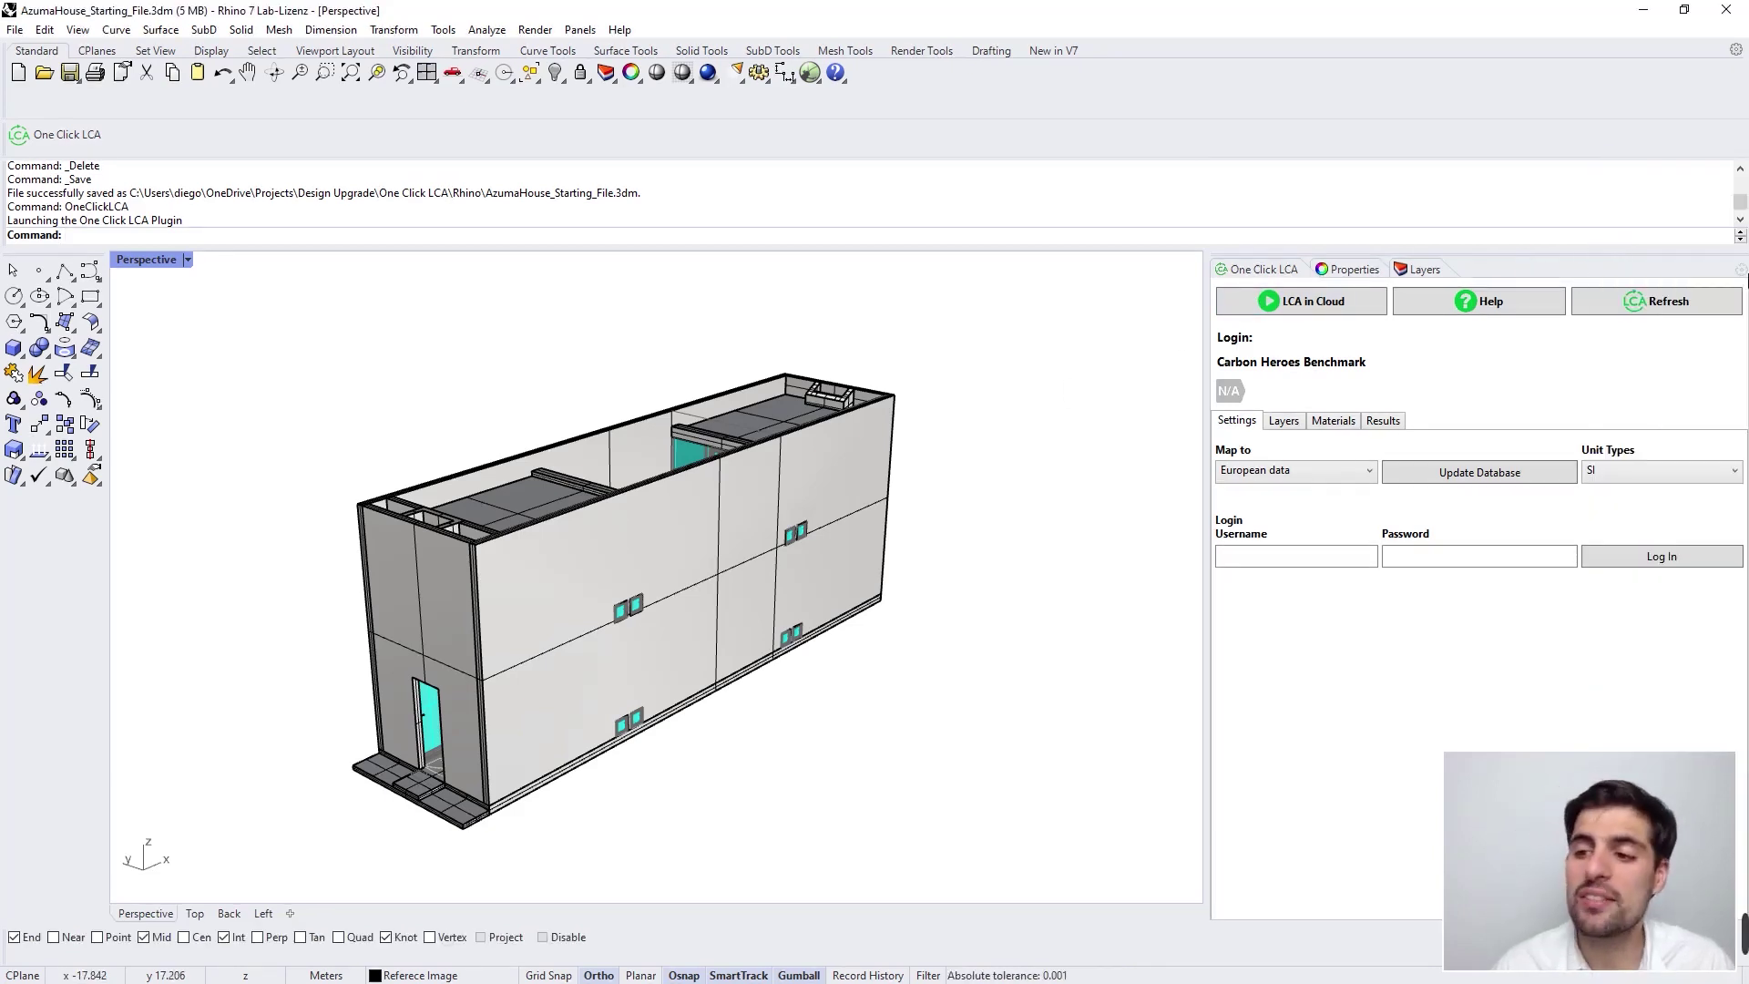
{"action": "left_click", "coordinate": [1740, 270]}
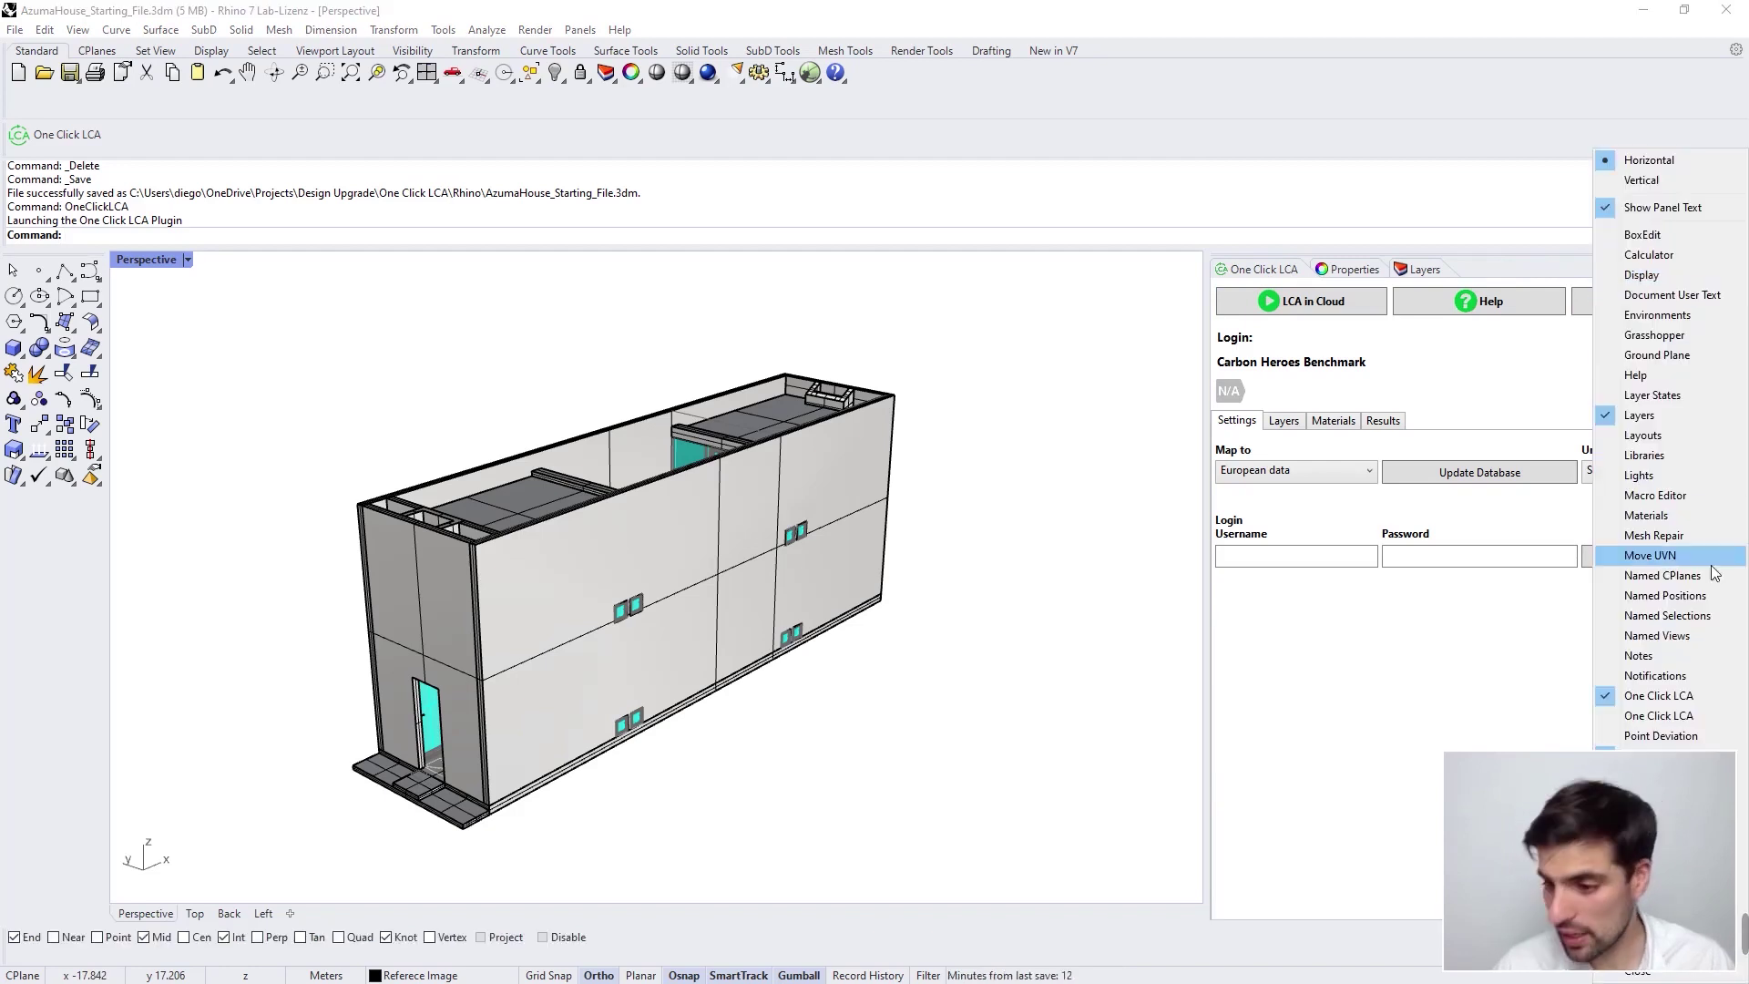
{"action": "left_click", "coordinate": [1685, 699]}
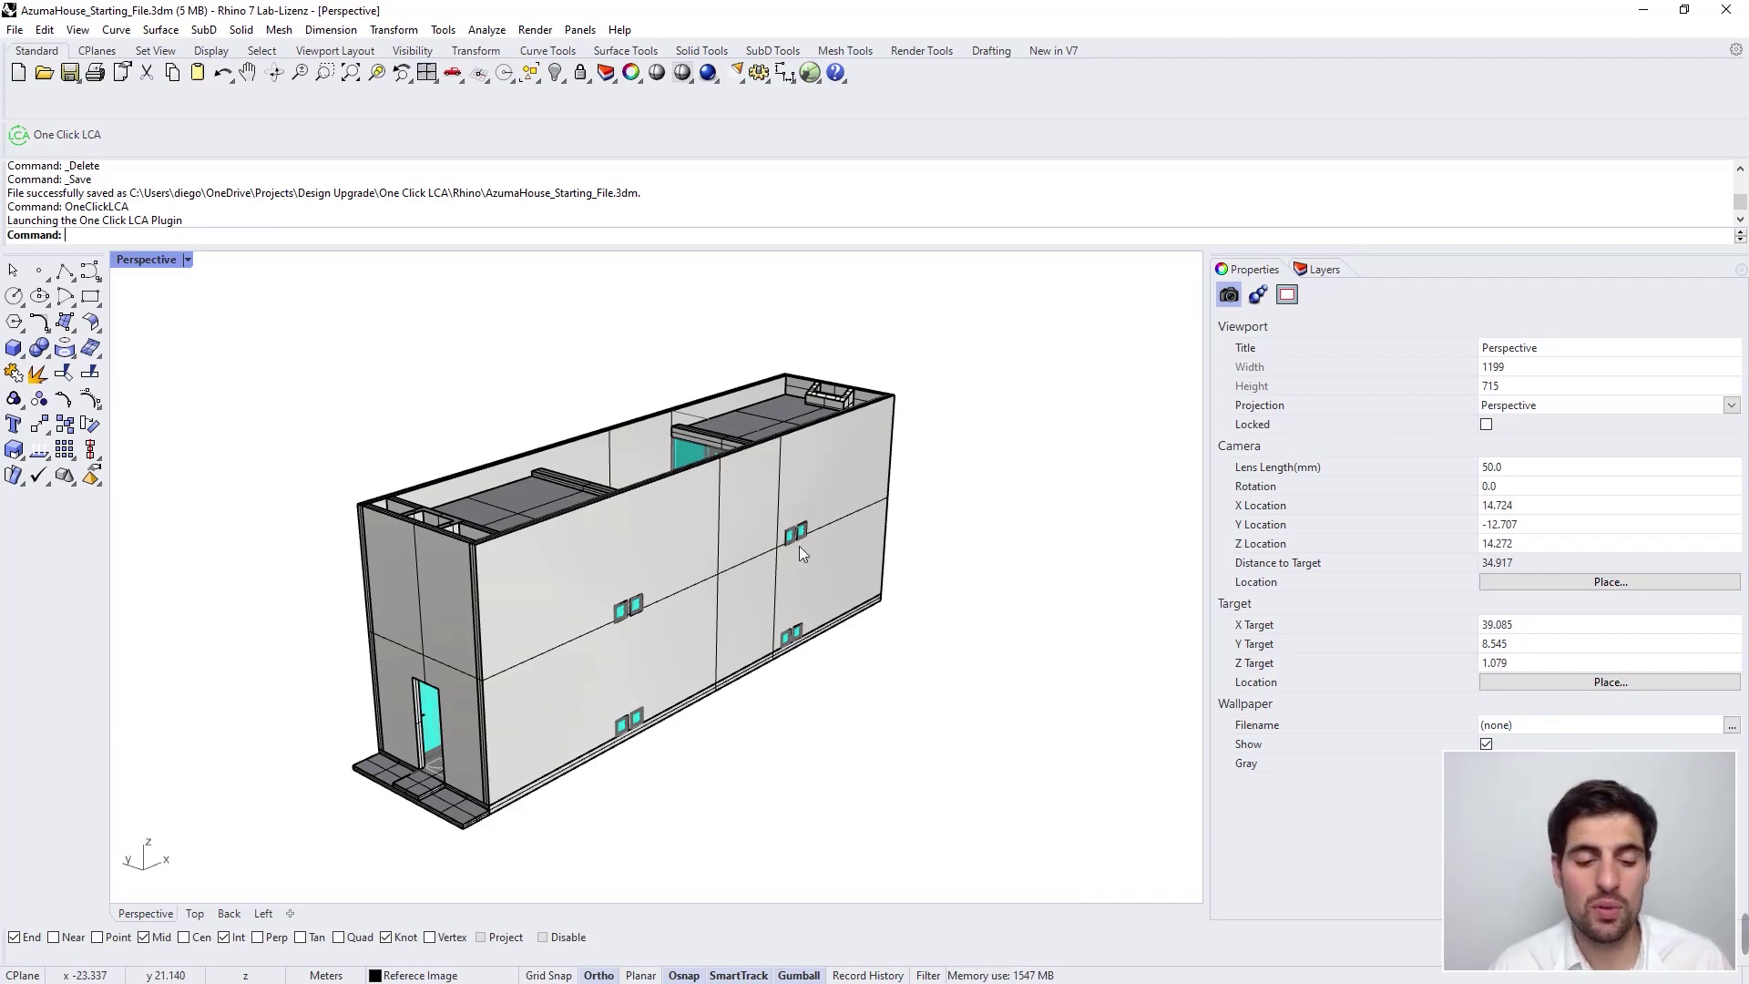
{"action": "right_click_drag", "start_coordinate": [669, 583], "coordinate": [756, 538]}
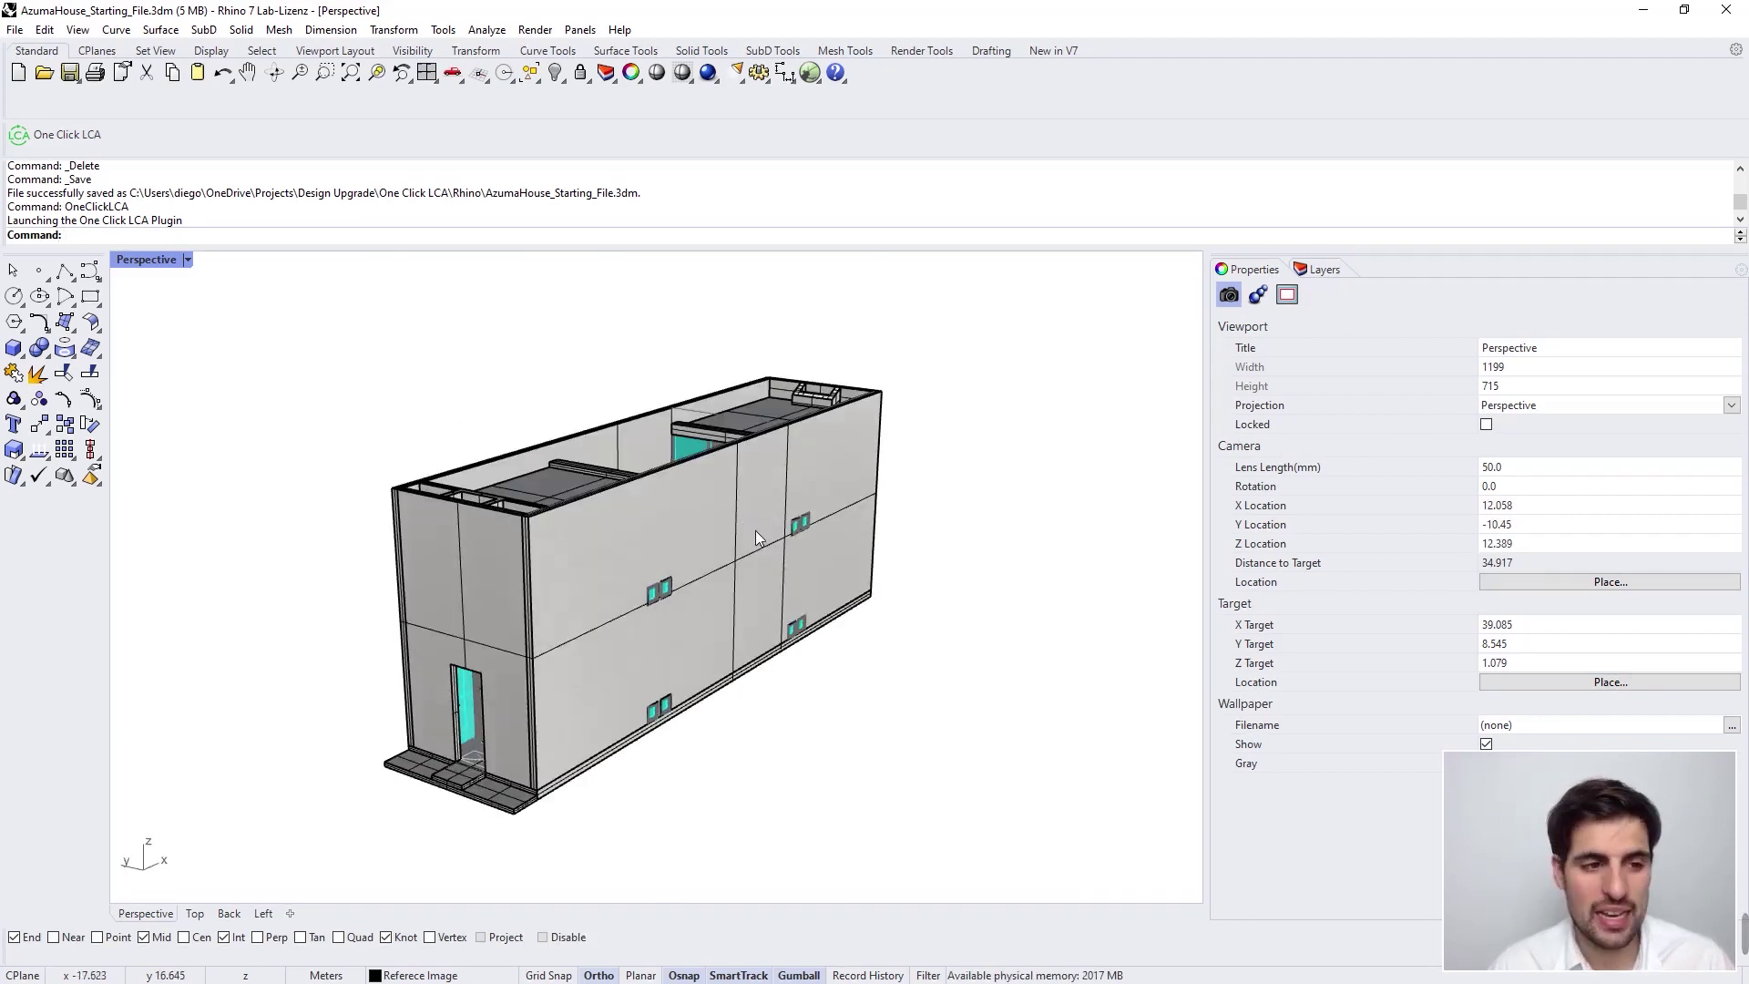
{"action": "right_click_drag", "start_coordinate": [828, 587], "coordinate": [807, 560]}
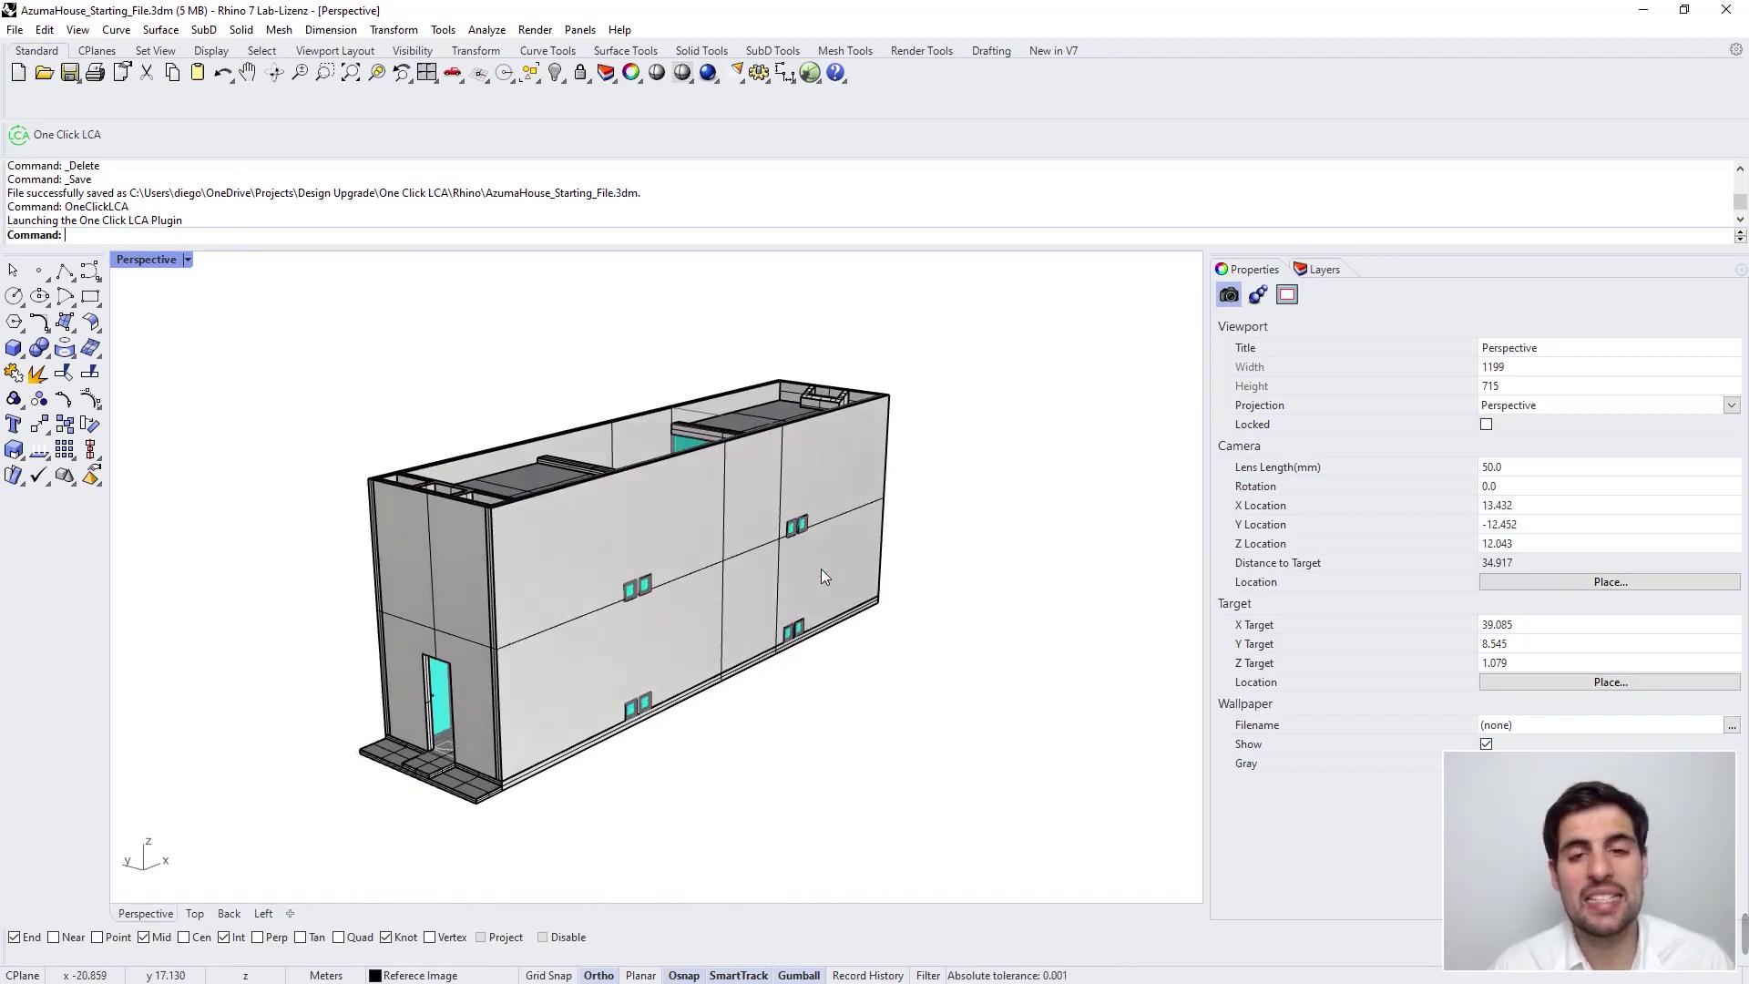
{"action": "right_click_drag", "start_coordinate": [654, 541], "coordinate": [417, 585]}
{"action": "scroll", "coordinate": [417, 585], "scroll_direction": "up", "scroll_amount": 10}
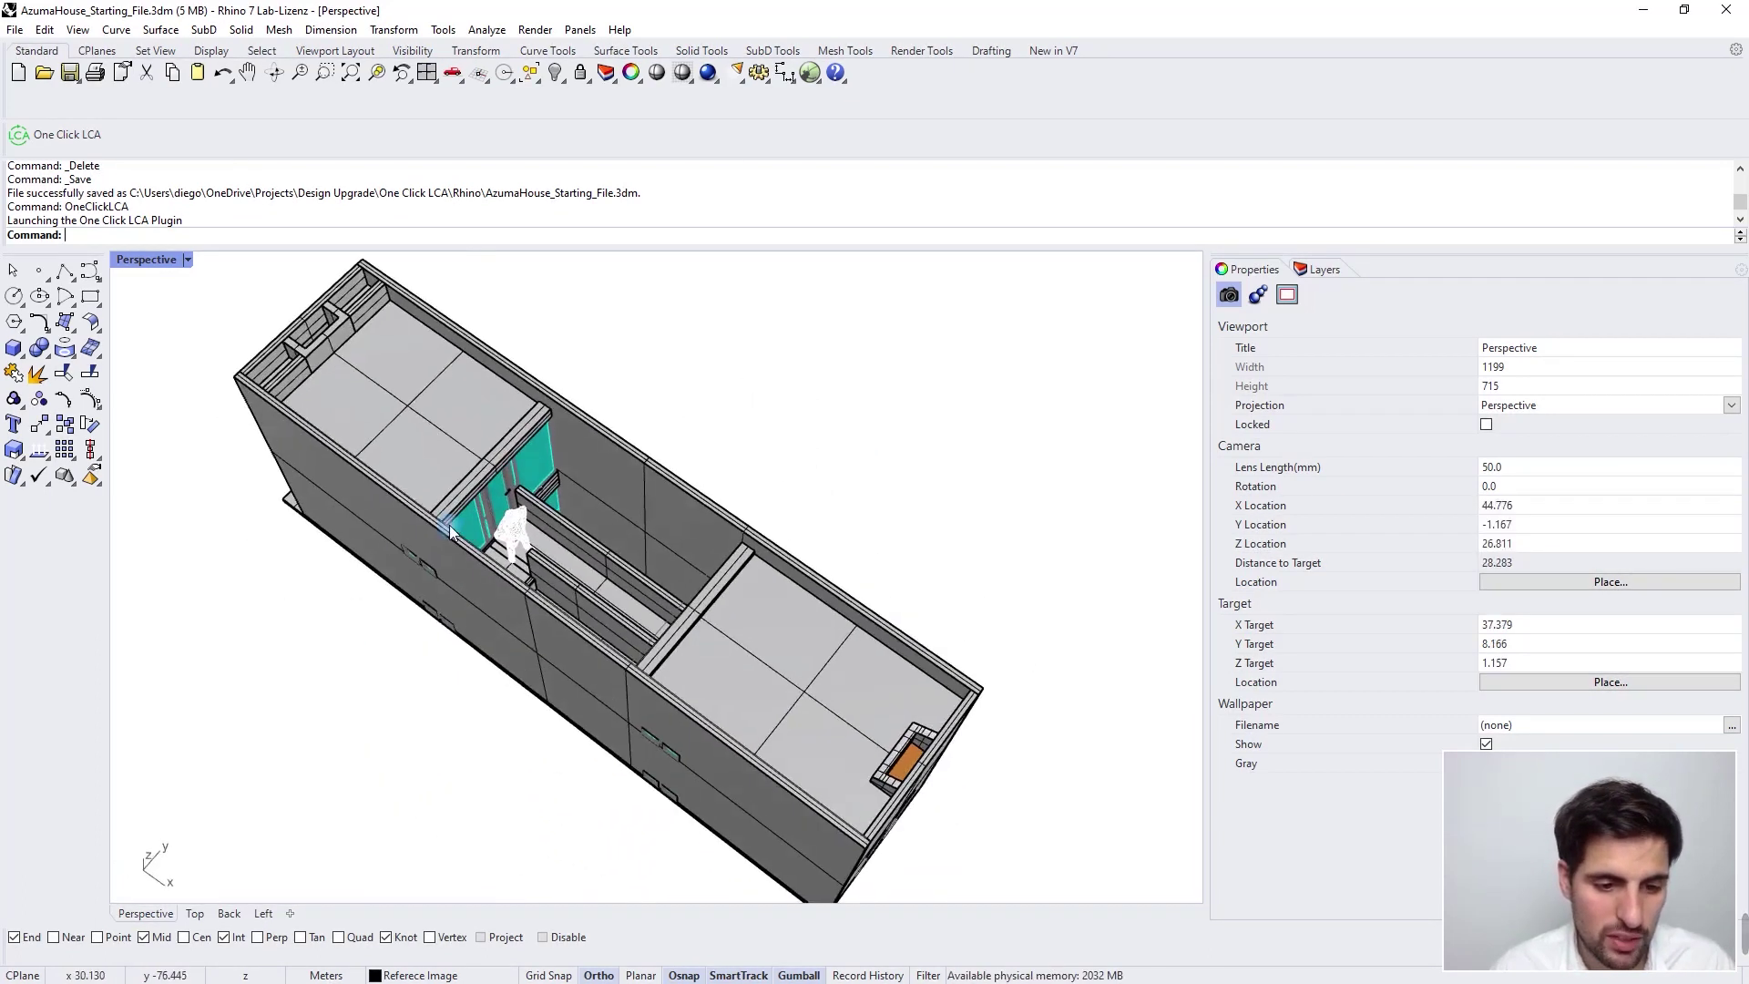
{"action": "left_click", "coordinate": [515, 553]}
{"action": "scroll", "coordinate": [491, 638], "scroll_direction": "down", "scroll_amount": 8}
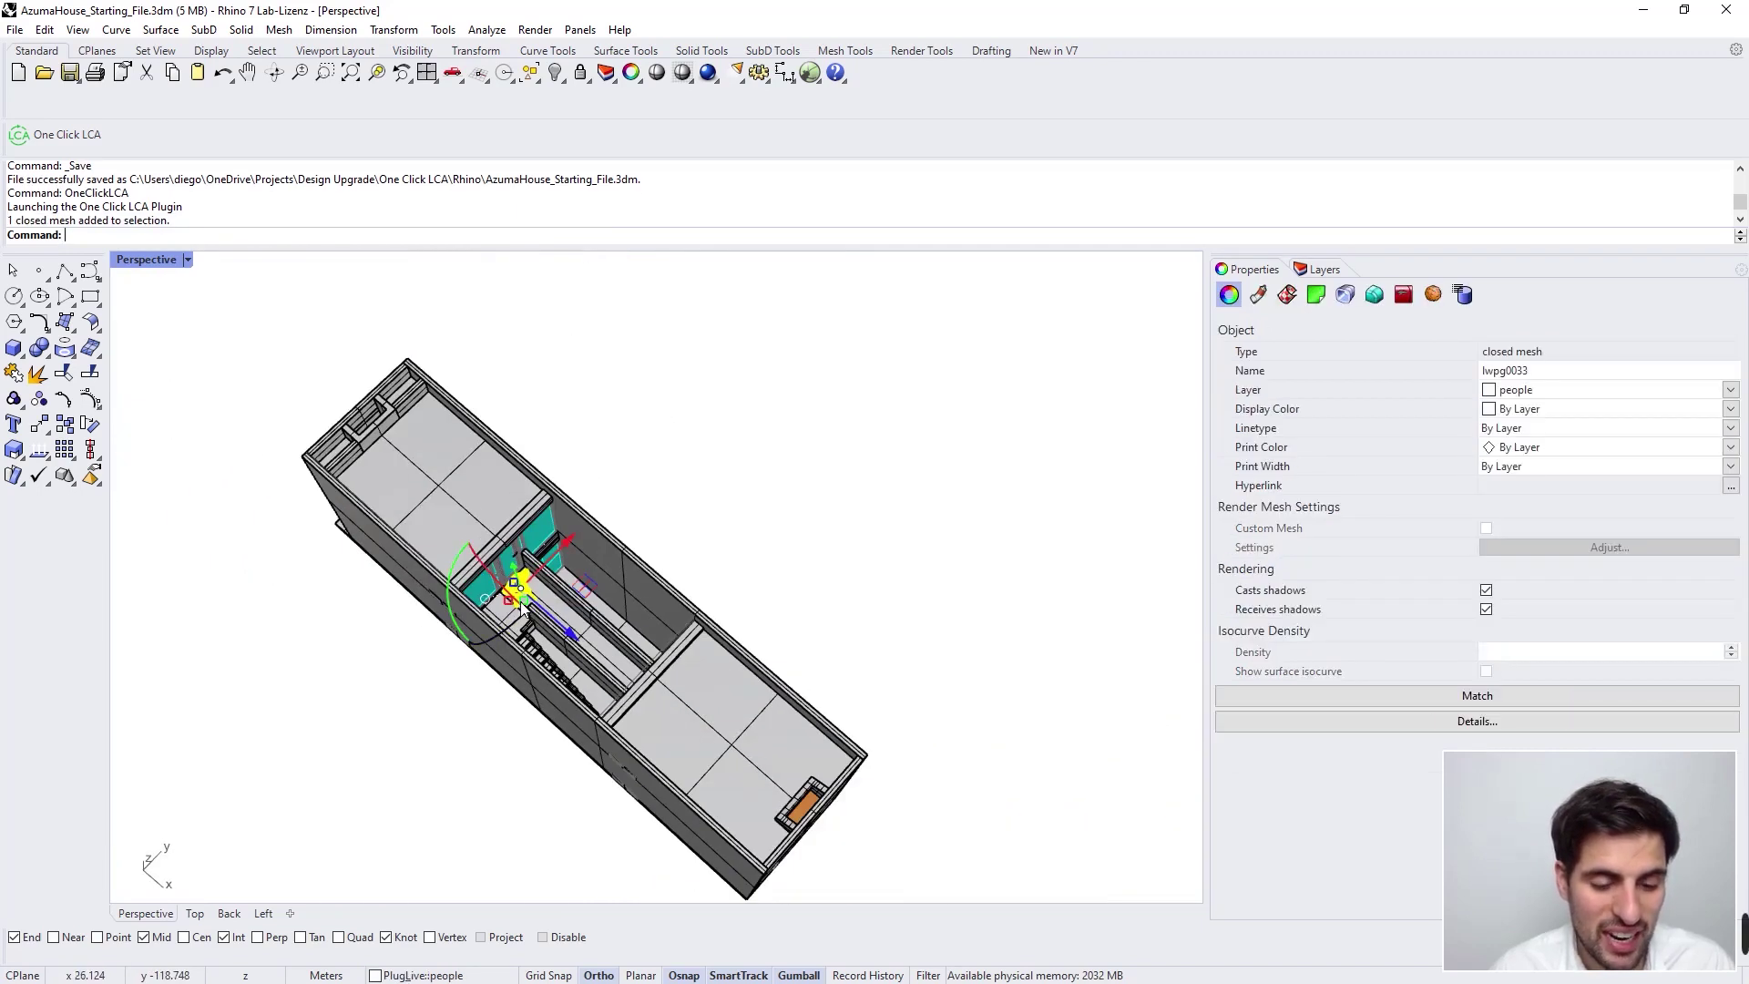
{"action": "right_click_drag", "start_coordinate": [513, 706], "coordinate": [525, 608]}
{"action": "left_click", "coordinate": [501, 770]}
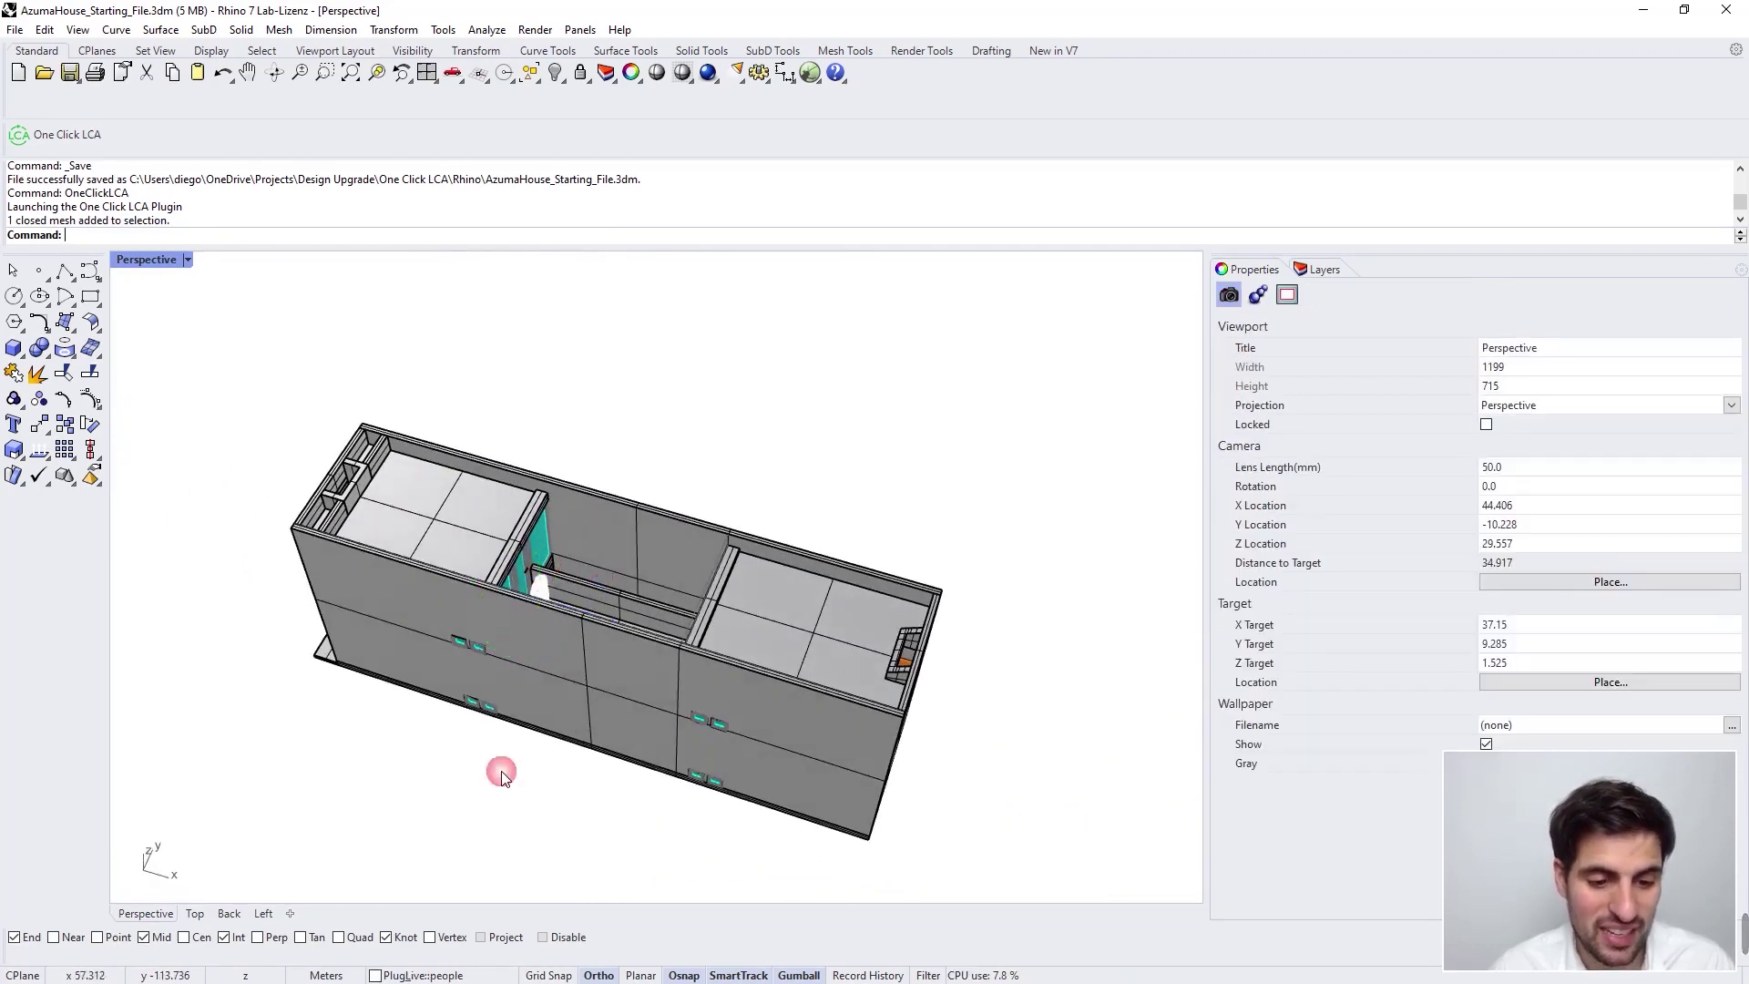
{"action": "right_click_drag", "start_coordinate": [501, 771], "coordinate": [597, 713]}
{"action": "scroll", "coordinate": [684, 603], "scroll_direction": "up", "scroll_amount": 4}
{"action": "right_click_drag", "start_coordinate": [684, 603], "coordinate": [716, 623]}
{"action": "left_click", "coordinate": [696, 552]}
{"action": "left_click", "coordinate": [682, 477]}
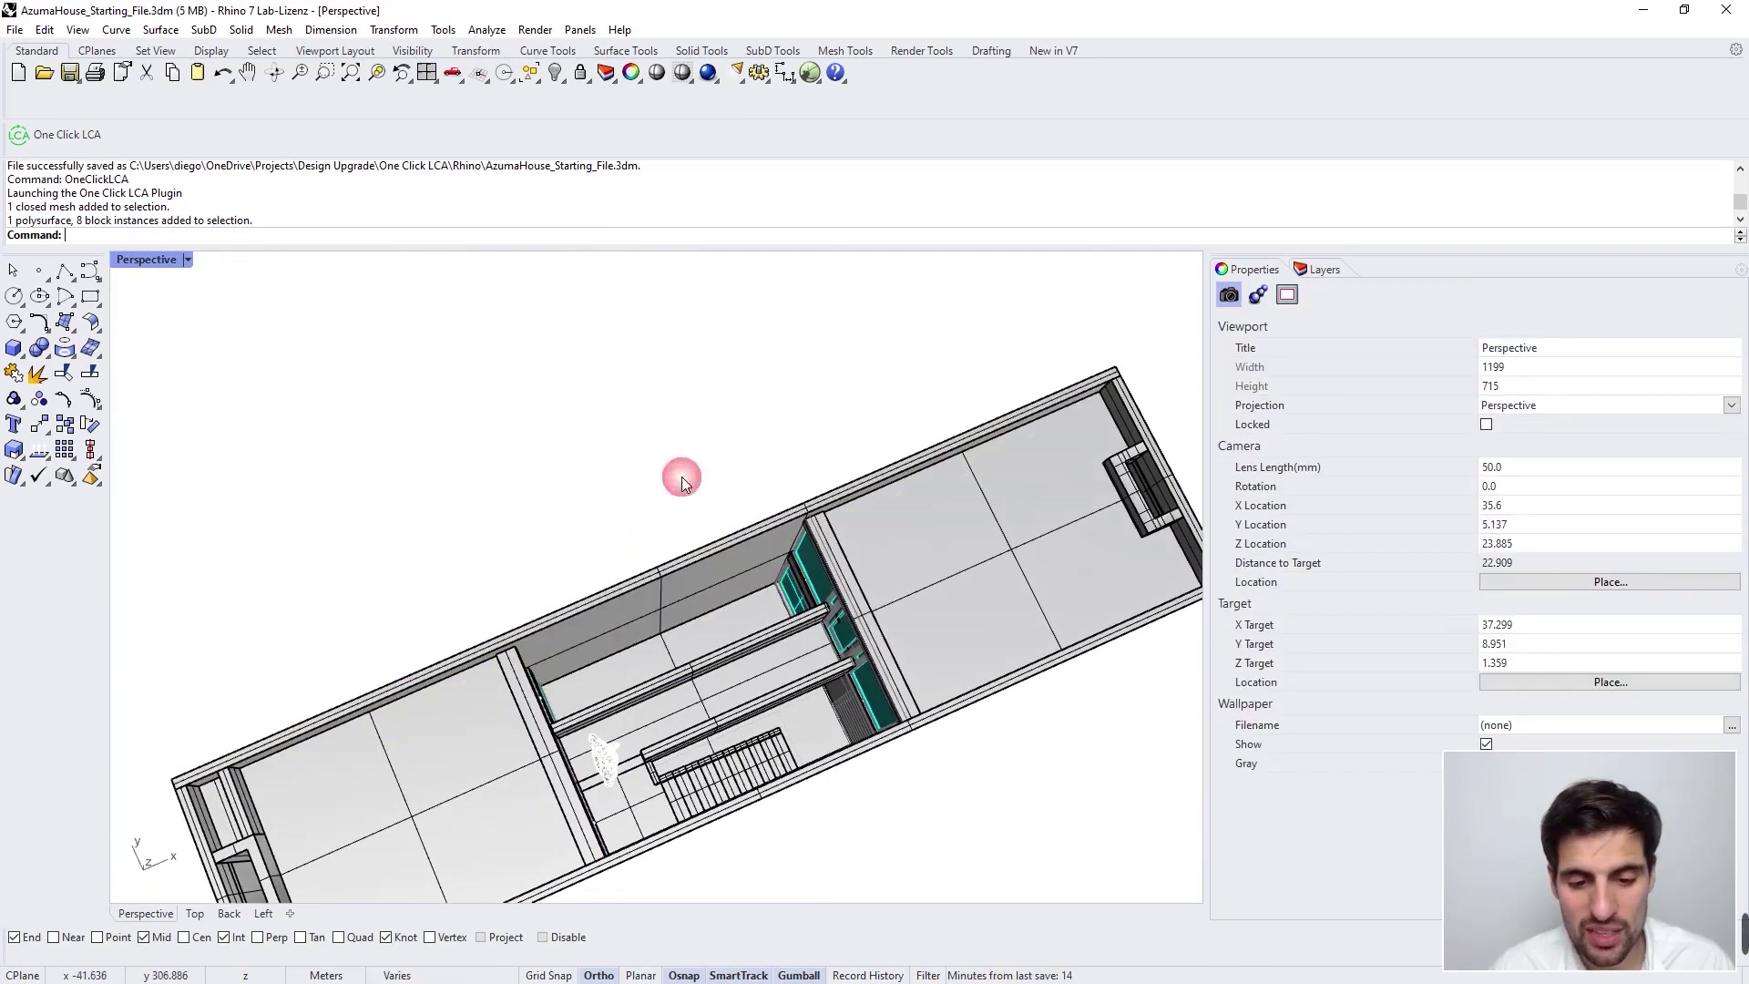
{"action": "right_click_drag", "start_coordinate": [681, 477], "coordinate": [494, 423]}
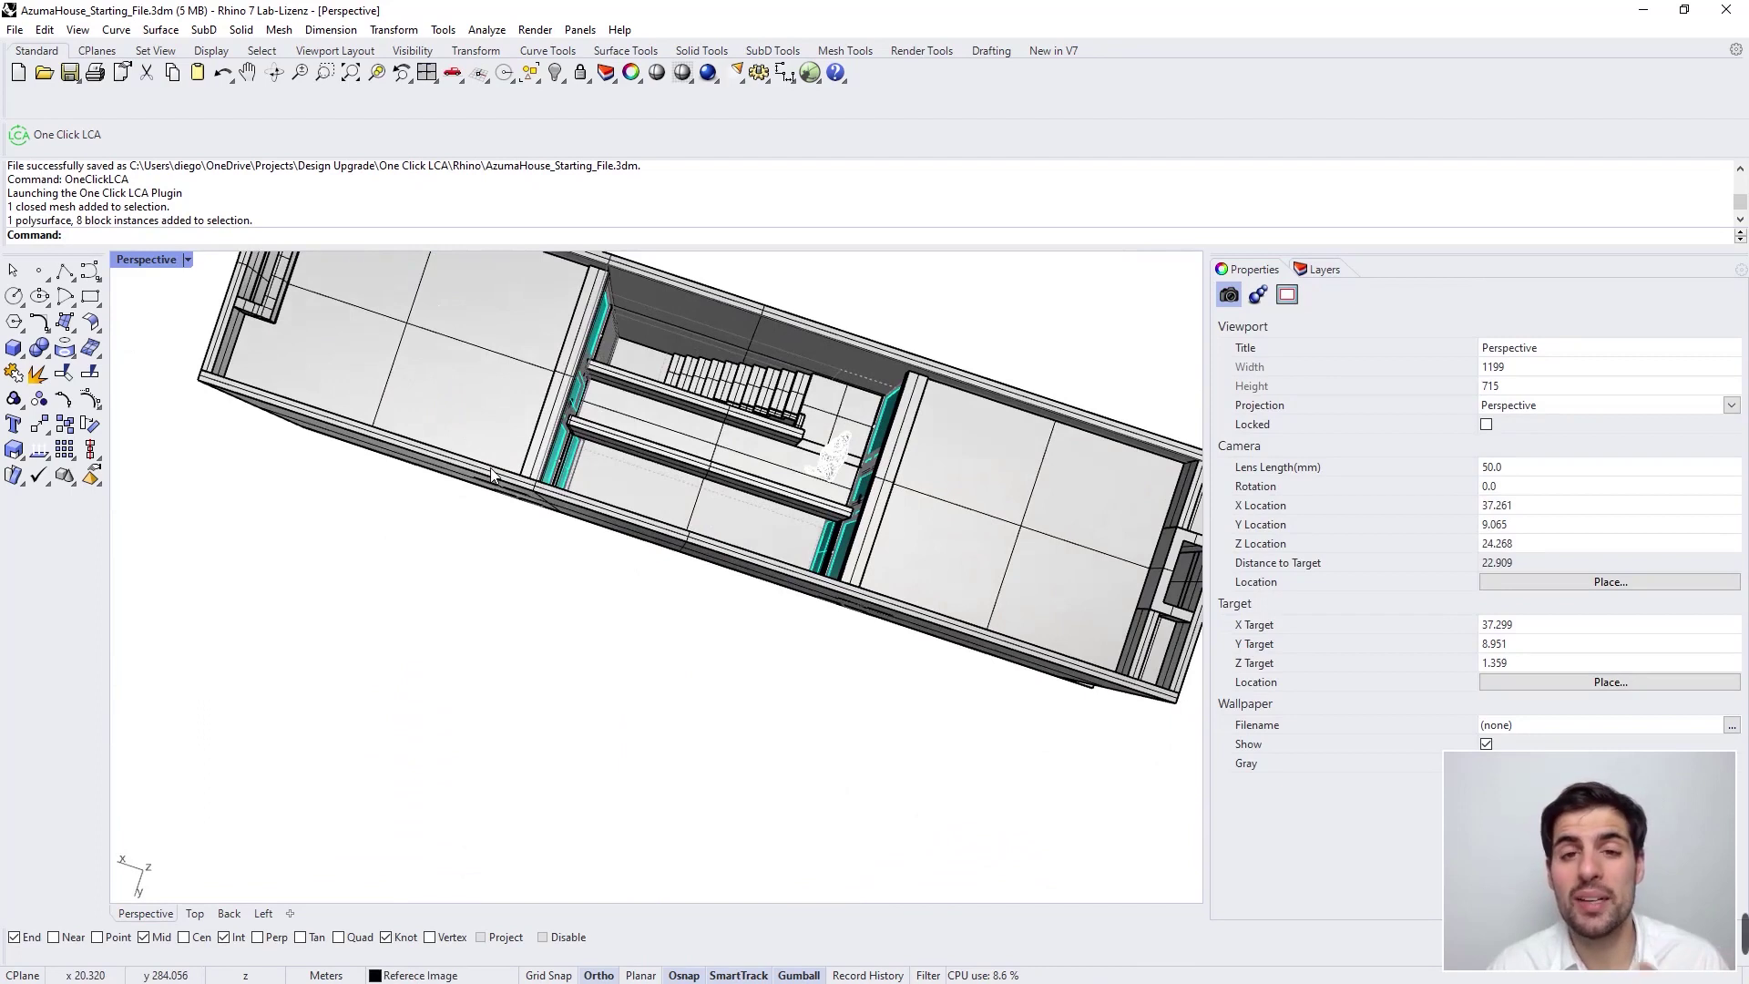
{"action": "right_click_drag", "start_coordinate": [664, 613], "coordinate": [488, 469]}
{"action": "scroll", "coordinate": [575, 517], "scroll_direction": "down", "scroll_amount": 4}
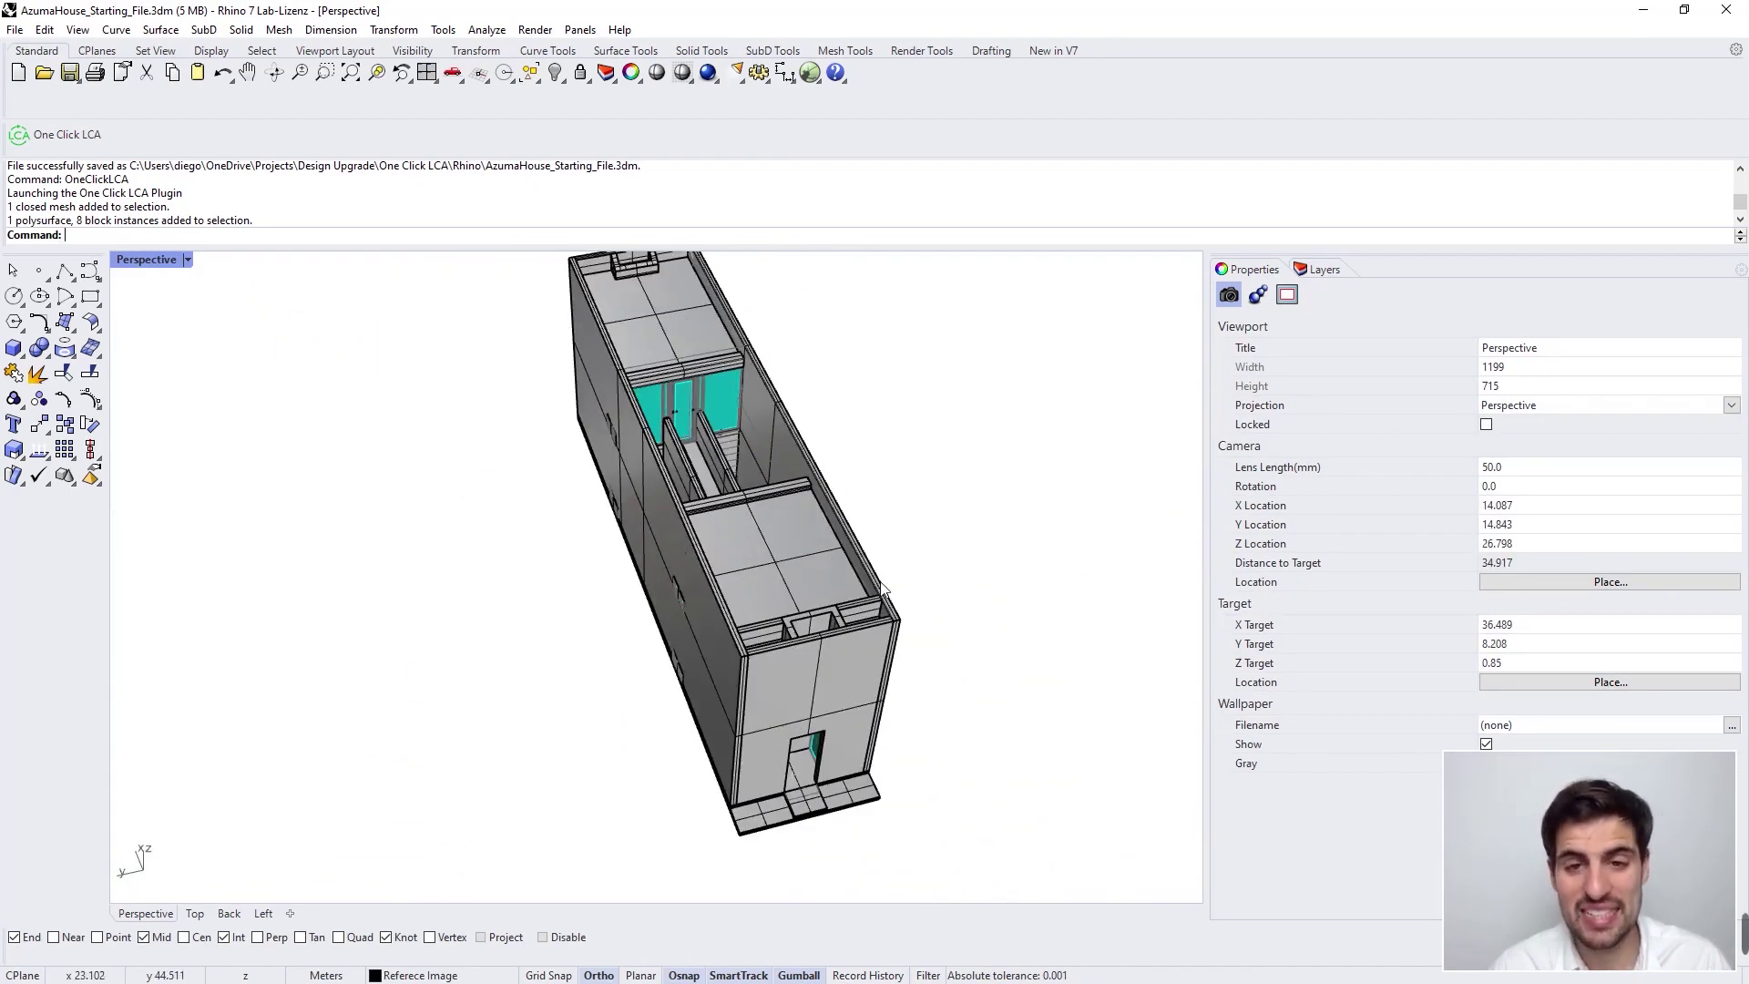
{"action": "right_click_drag", "start_coordinate": [881, 583], "coordinate": [572, 541]}
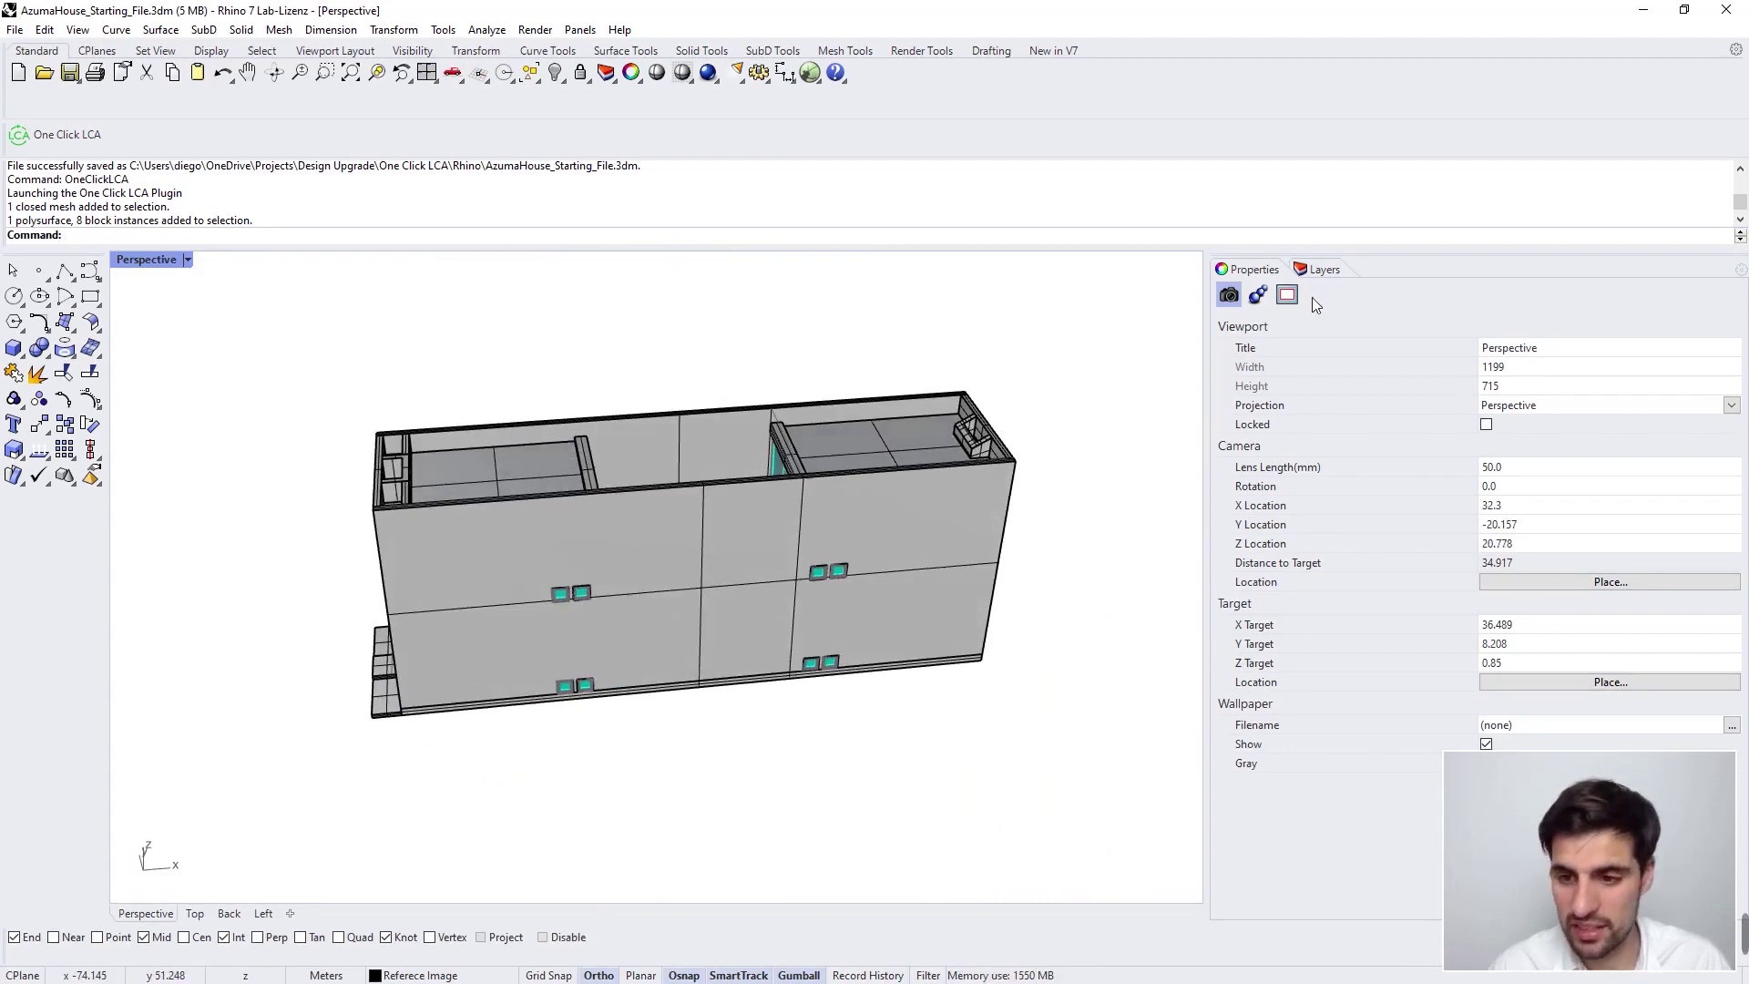
Compare the Layers list (Concrete, Floor, Metal, Windows, Doors) against the One Click LCA help page.
{"action": "left_click", "coordinate": [1319, 270]}
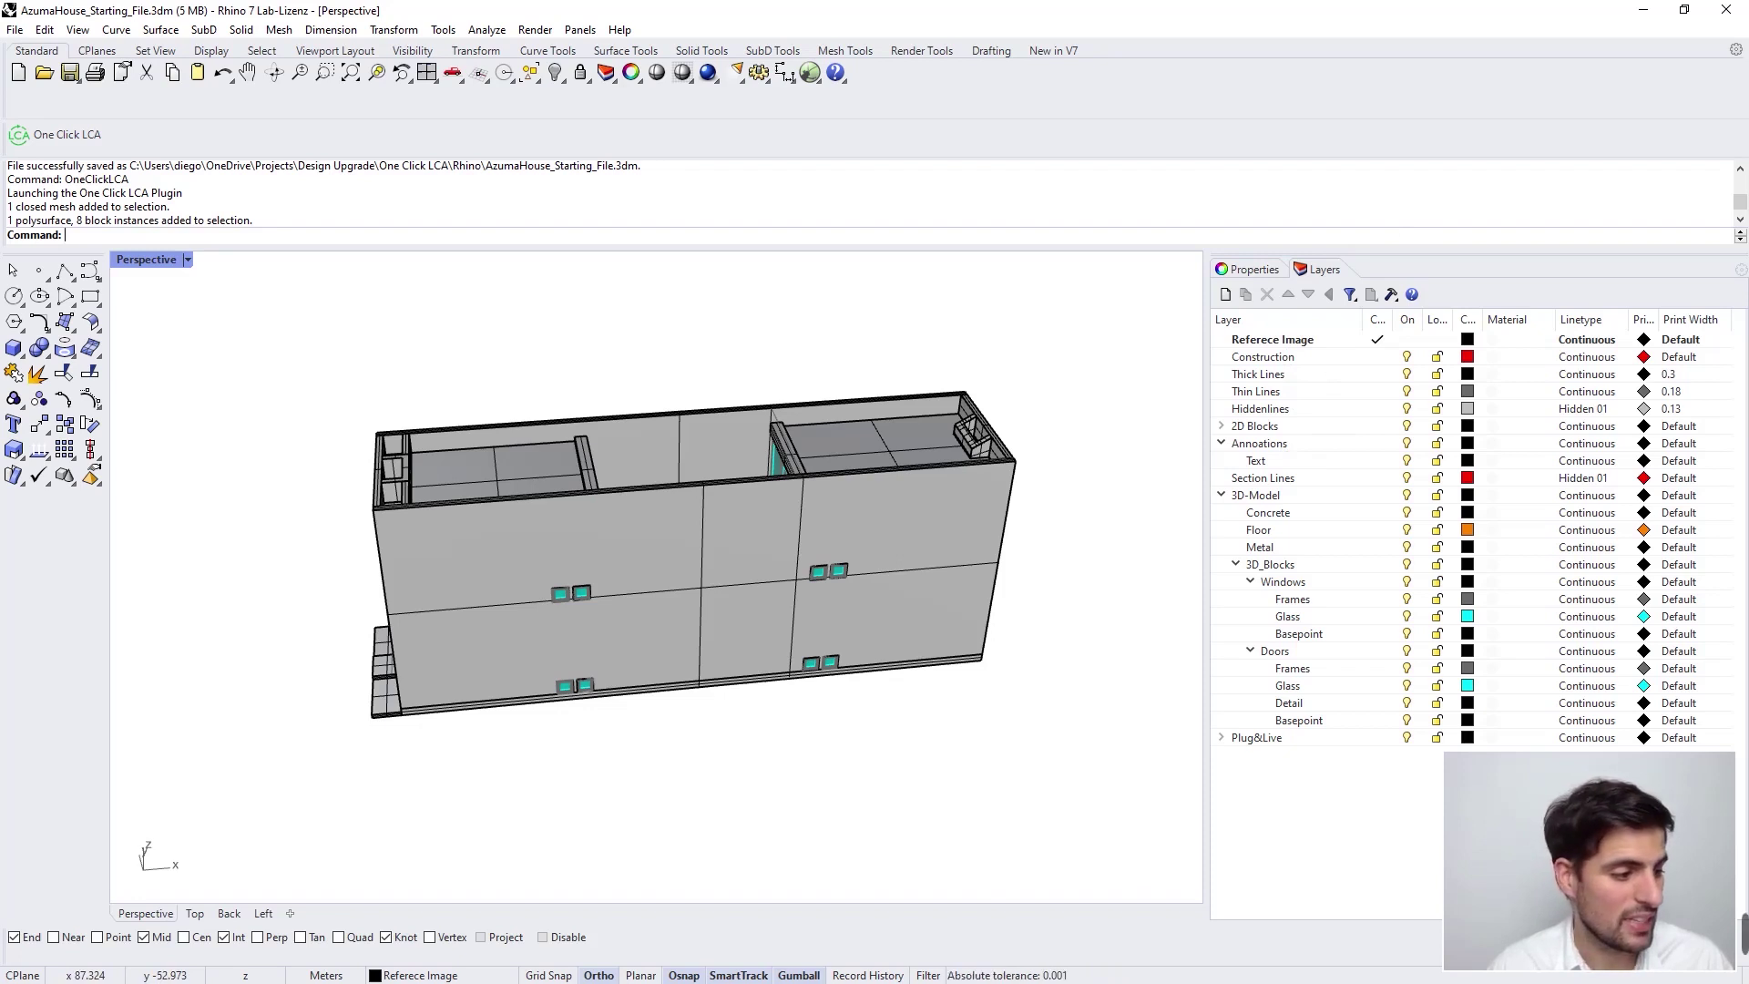
{"action": "key", "text": "alt+Tab"}
{"action": "left_click", "coordinate": [1231, 484]}
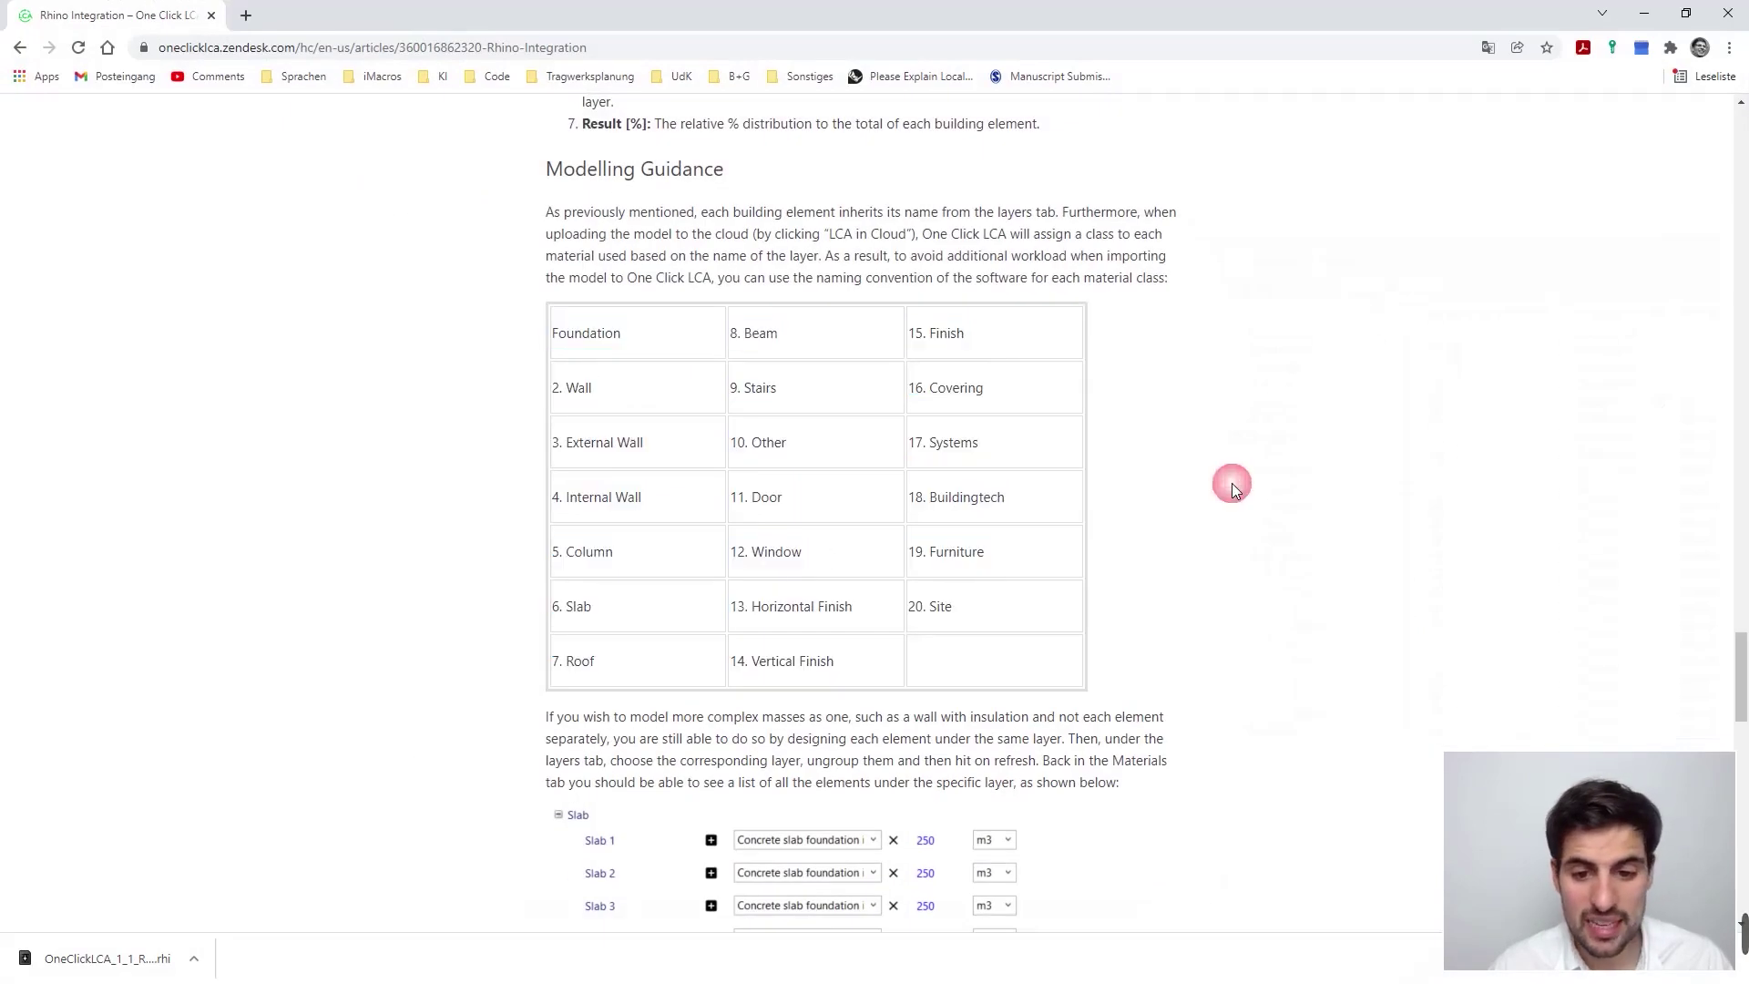
{"action": "key", "text": "alt+Tab"}
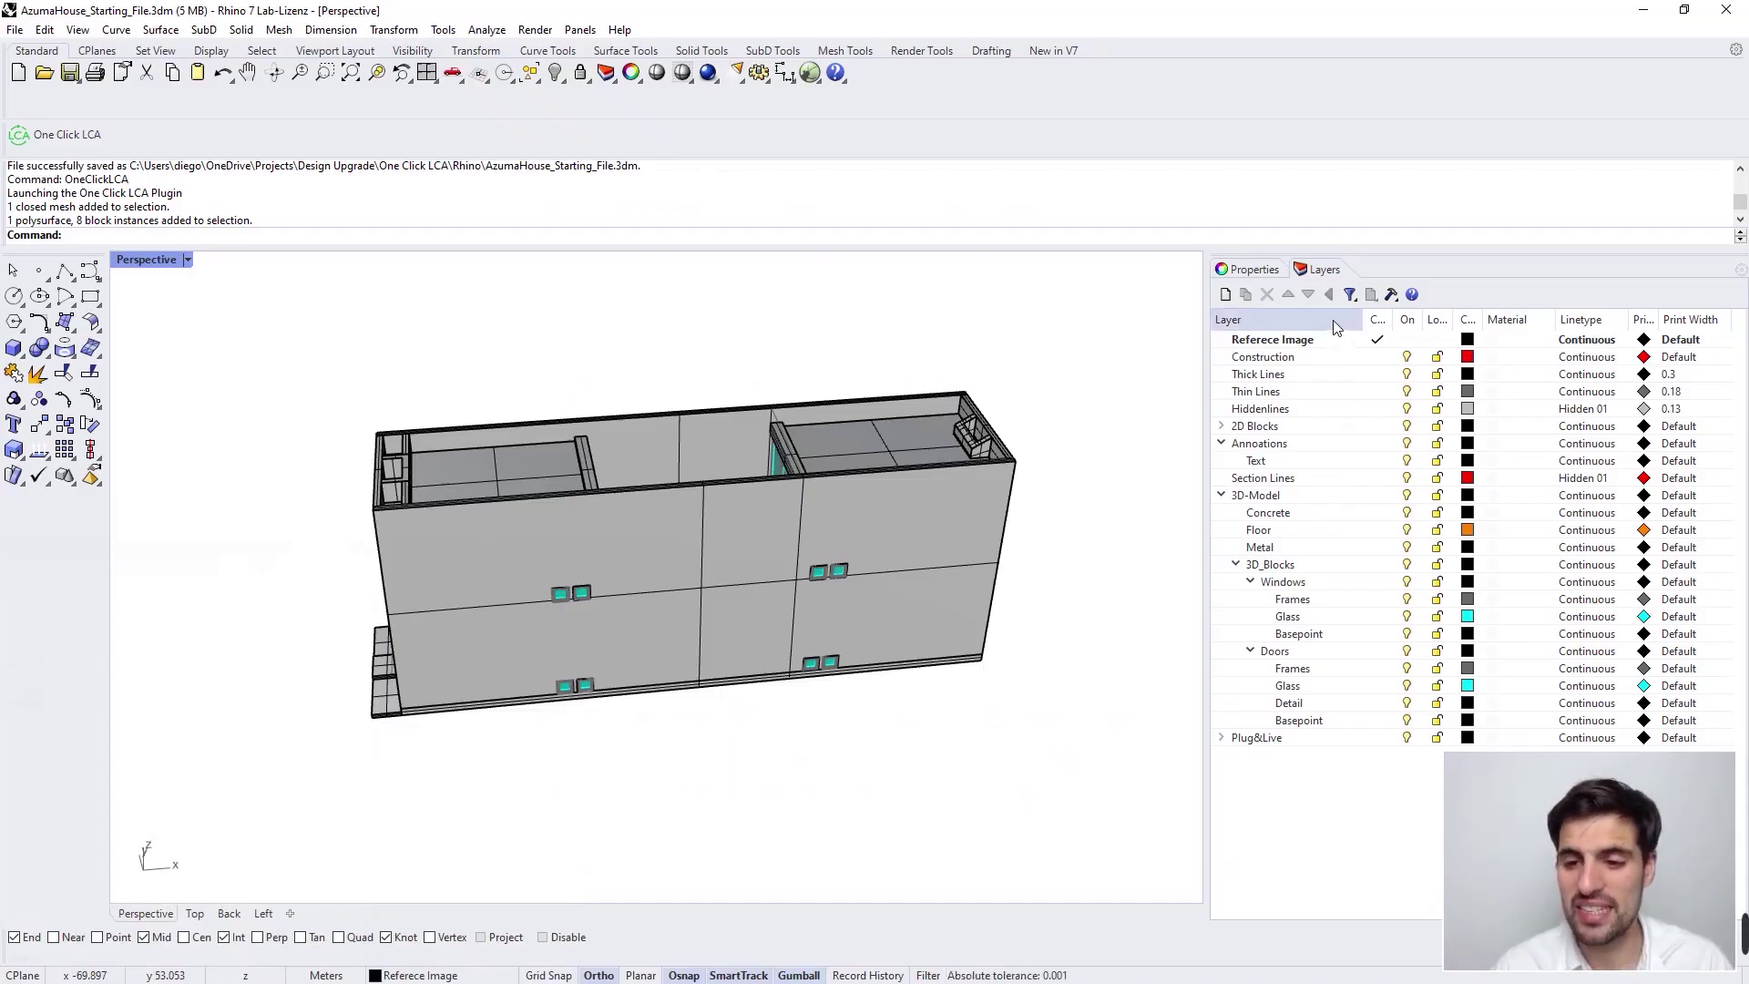
{"action": "right_click_drag", "start_coordinate": [942, 664], "coordinate": [869, 593]}
{"action": "left_click", "coordinate": [869, 594]}
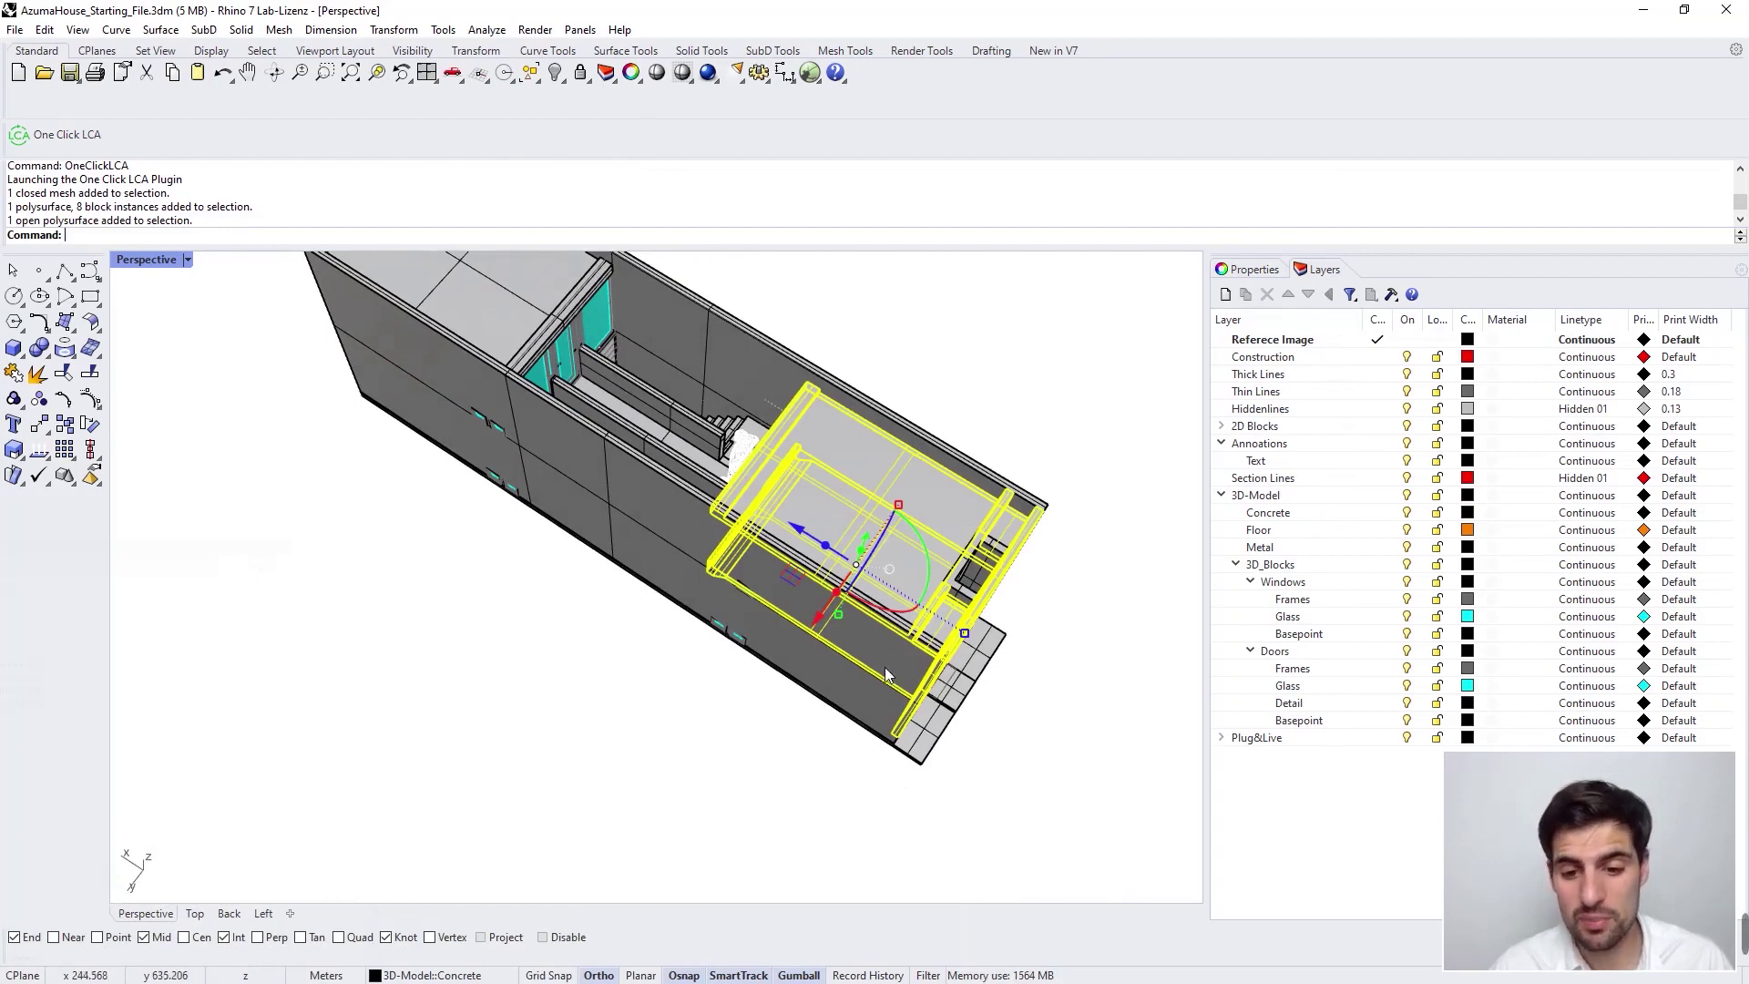
{"action": "right_click_drag", "start_coordinate": [911, 631], "coordinate": [800, 491]}
{"action": "left_click", "coordinate": [453, 323]}
{"action": "right_click_drag", "start_coordinate": [452, 324], "coordinate": [437, 347]}
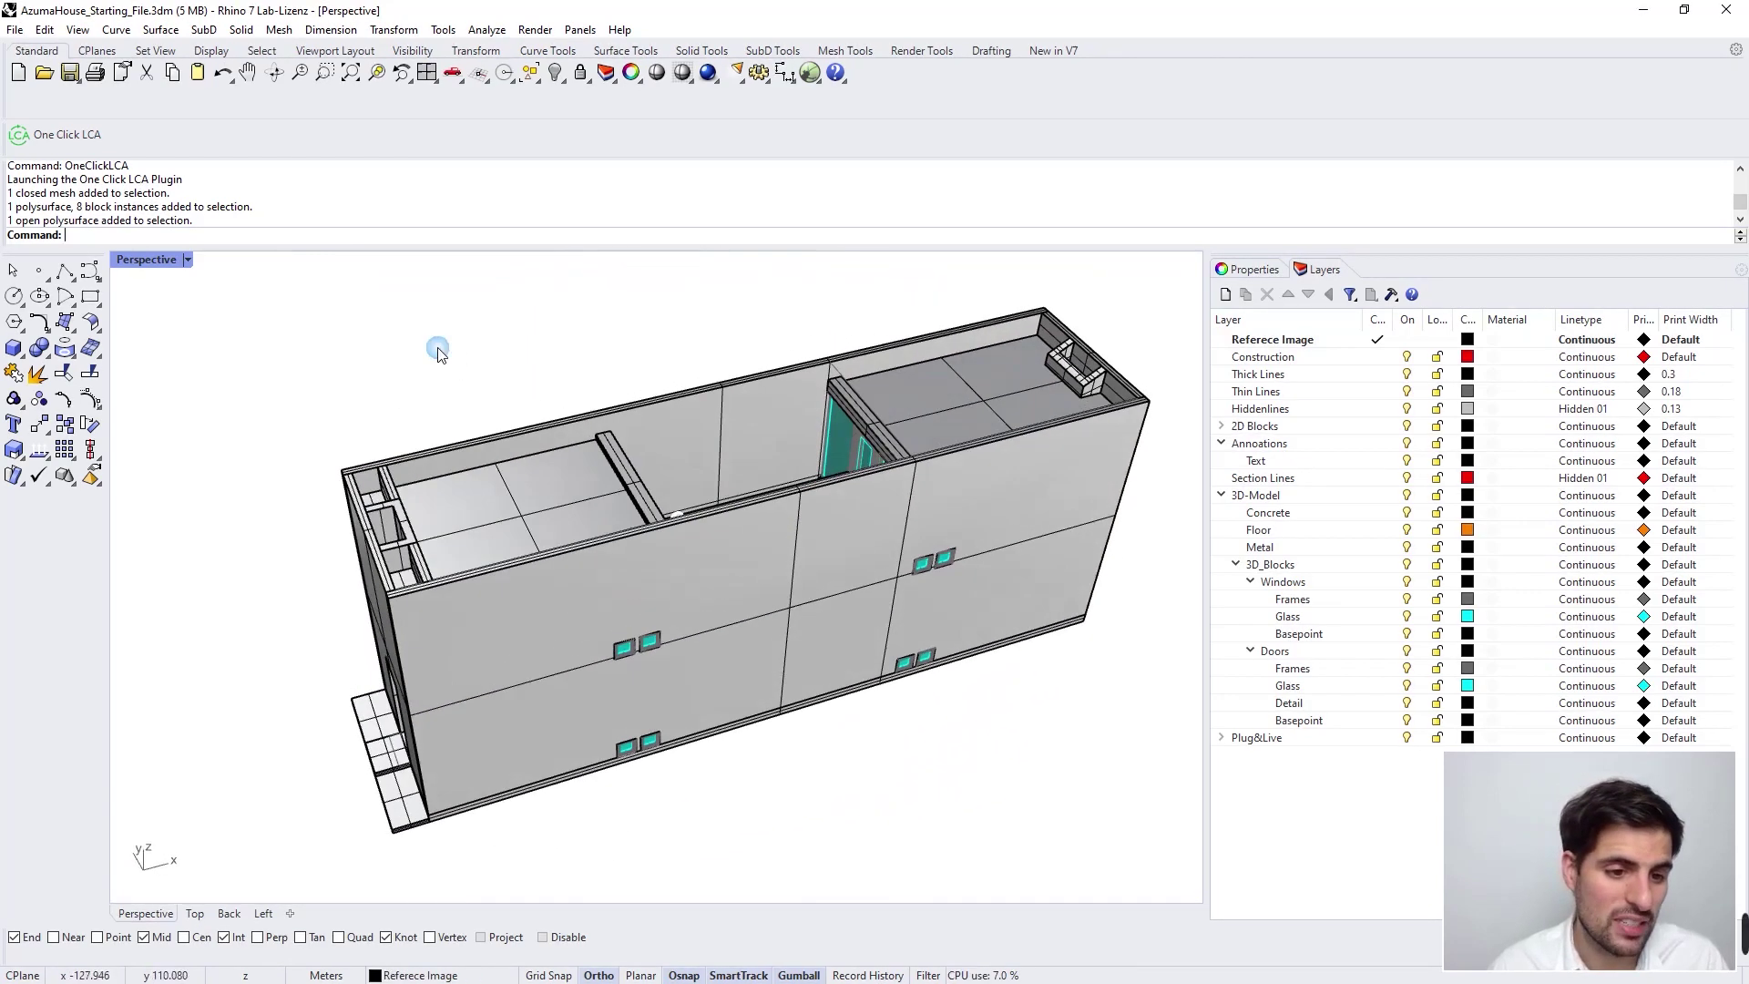
{"action": "left_click", "coordinate": [537, 513]}
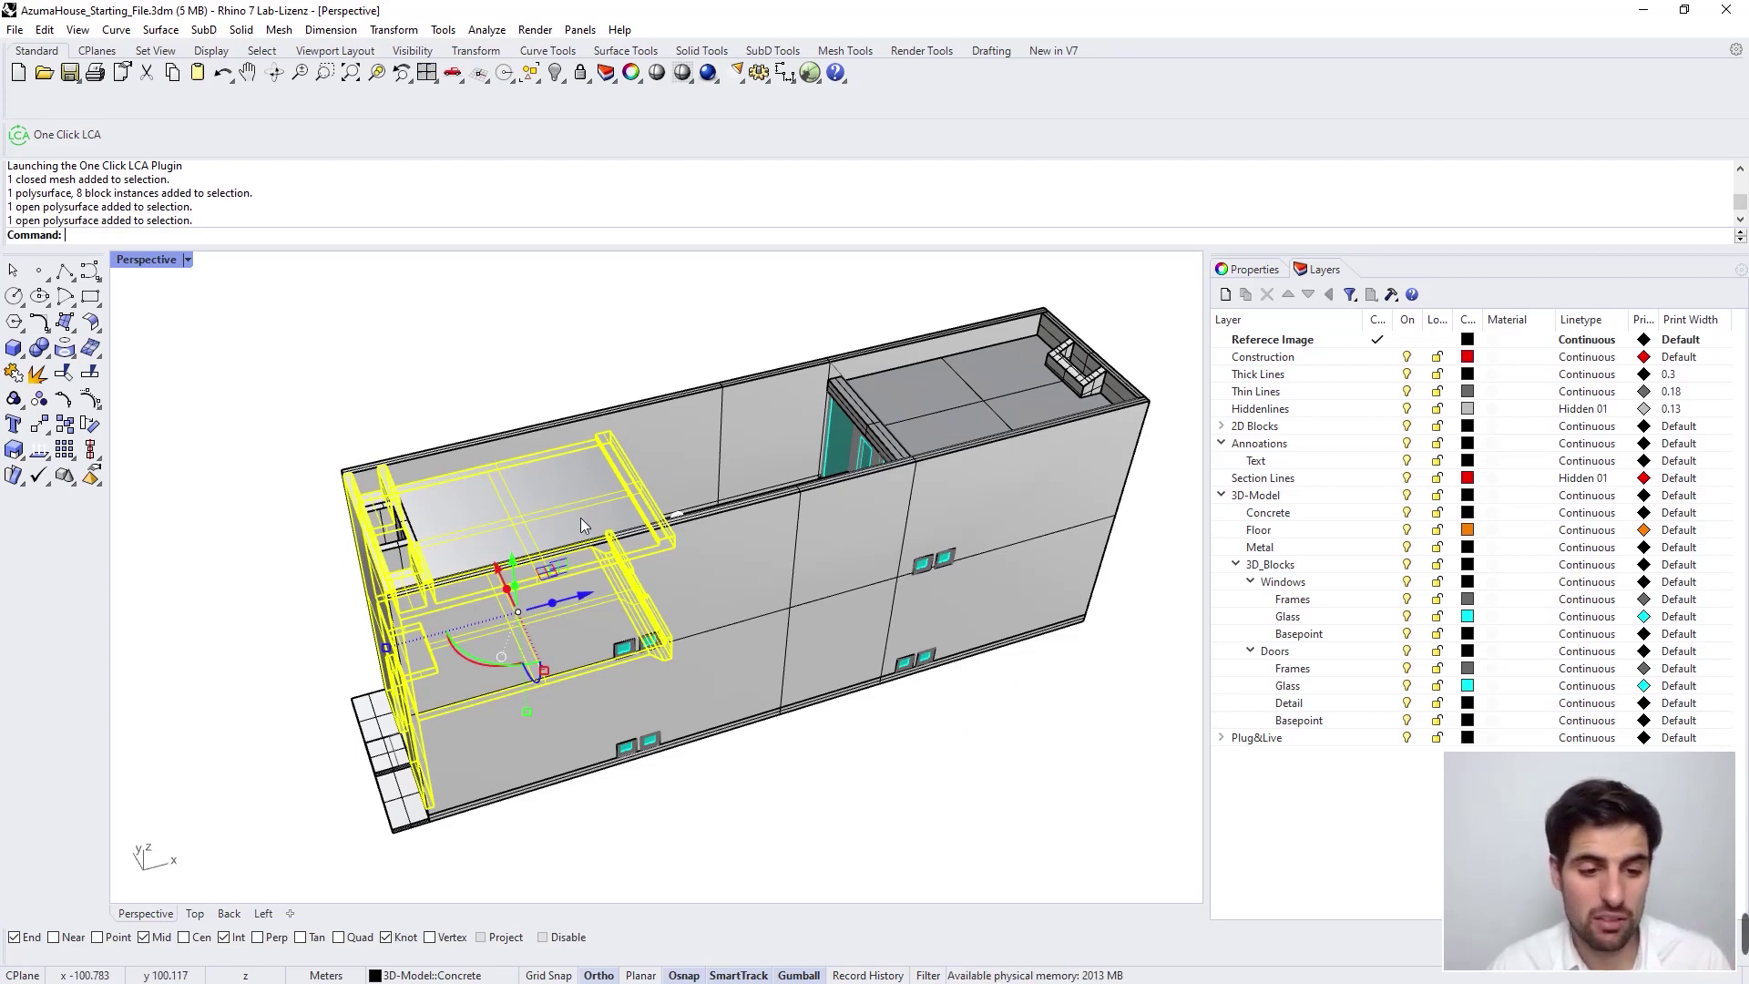
{"action": "right_click_drag", "start_coordinate": [581, 517], "coordinate": [371, 391]}
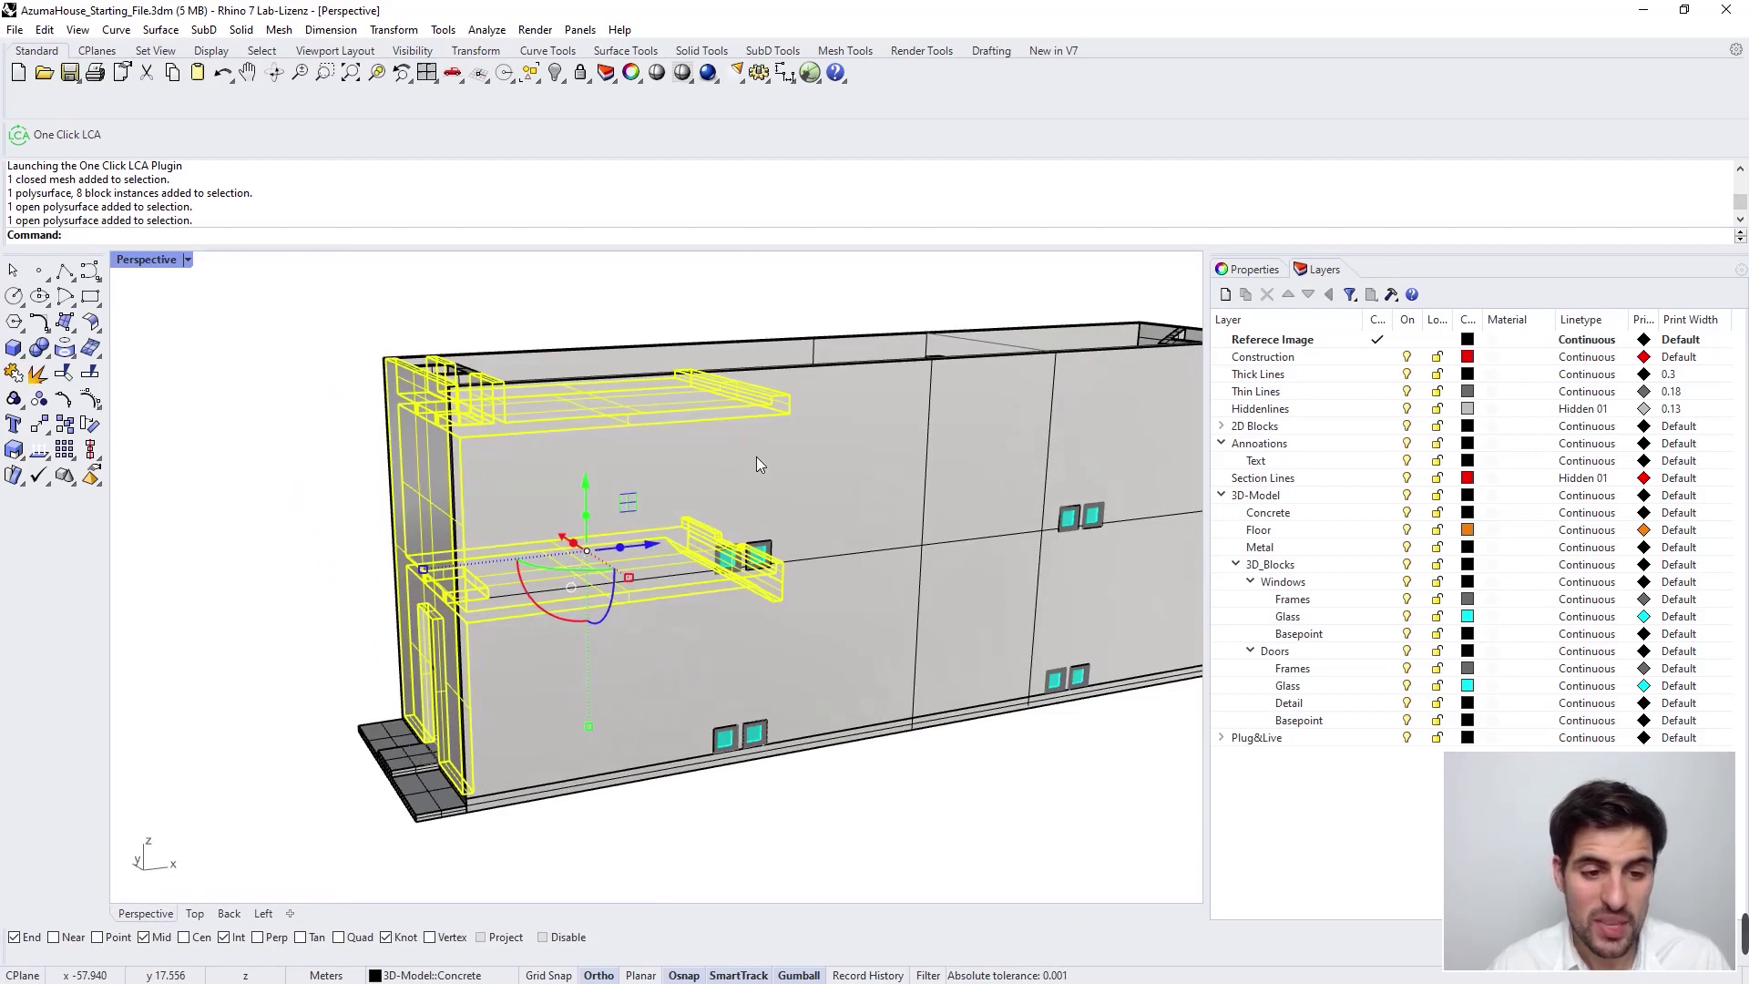
{"action": "right_click_drag", "start_coordinate": [478, 417], "coordinate": [607, 408]}
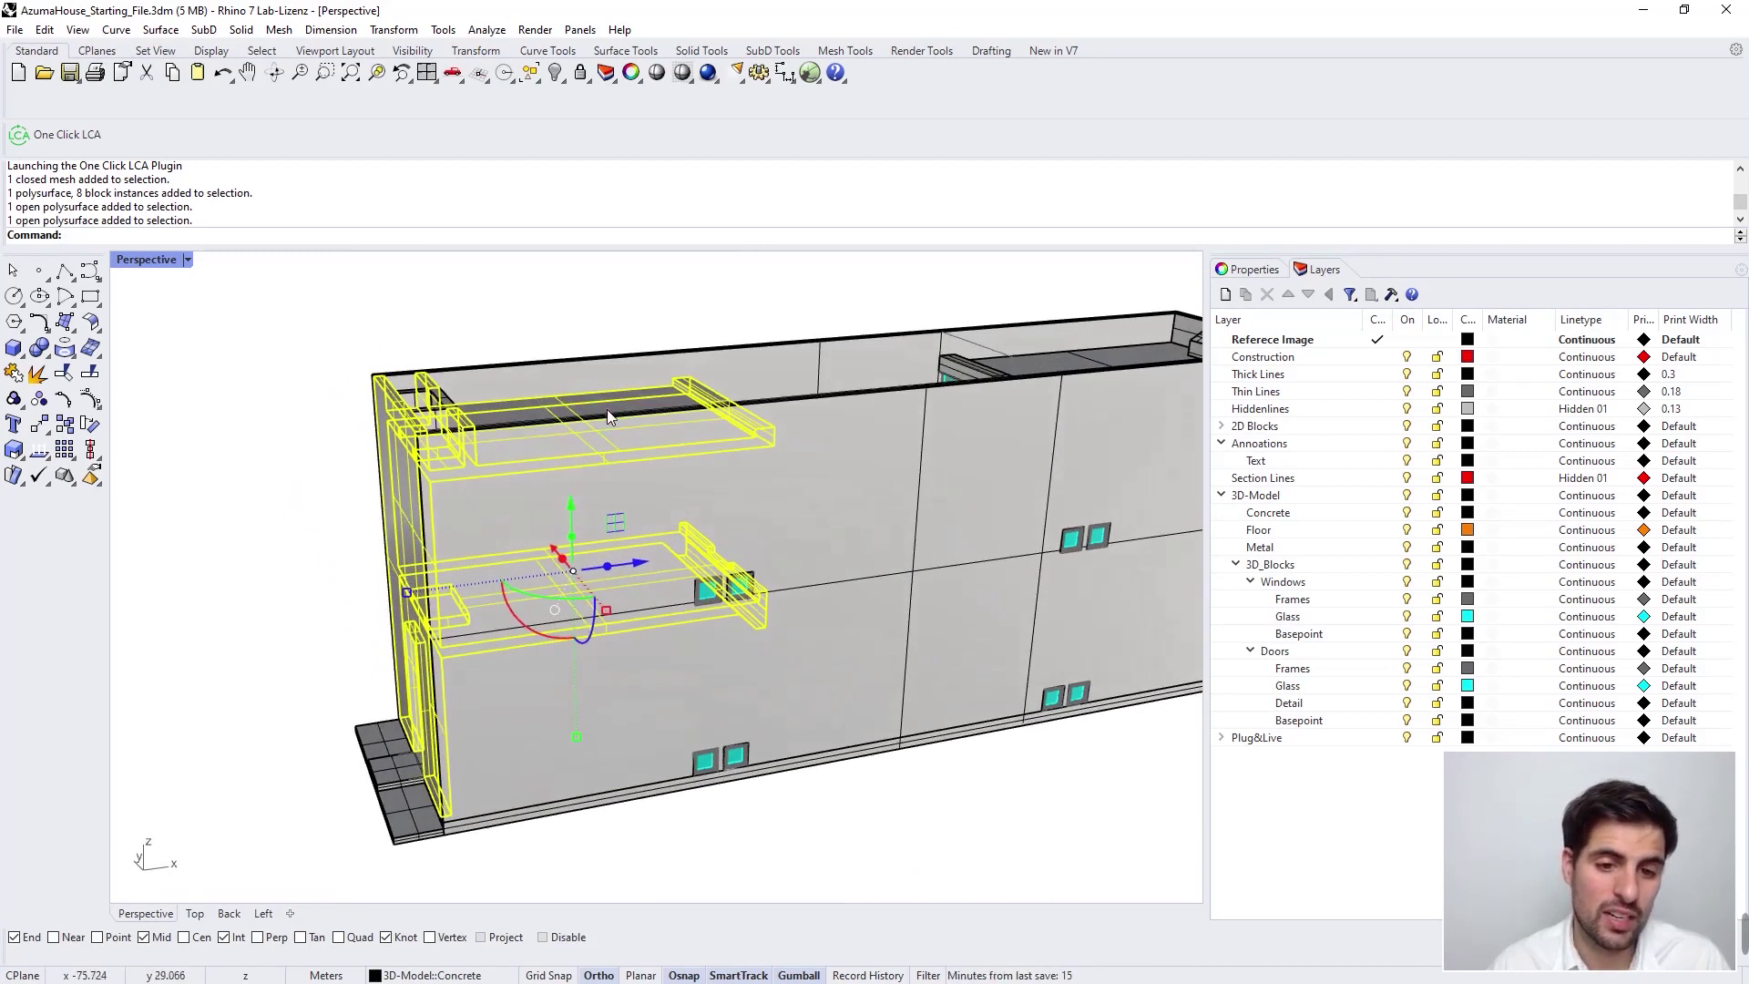
{"action": "right_click_drag", "start_coordinate": [400, 462], "coordinate": [477, 407]}
{"action": "right_click_drag", "start_coordinate": [708, 532], "coordinate": [719, 633]}
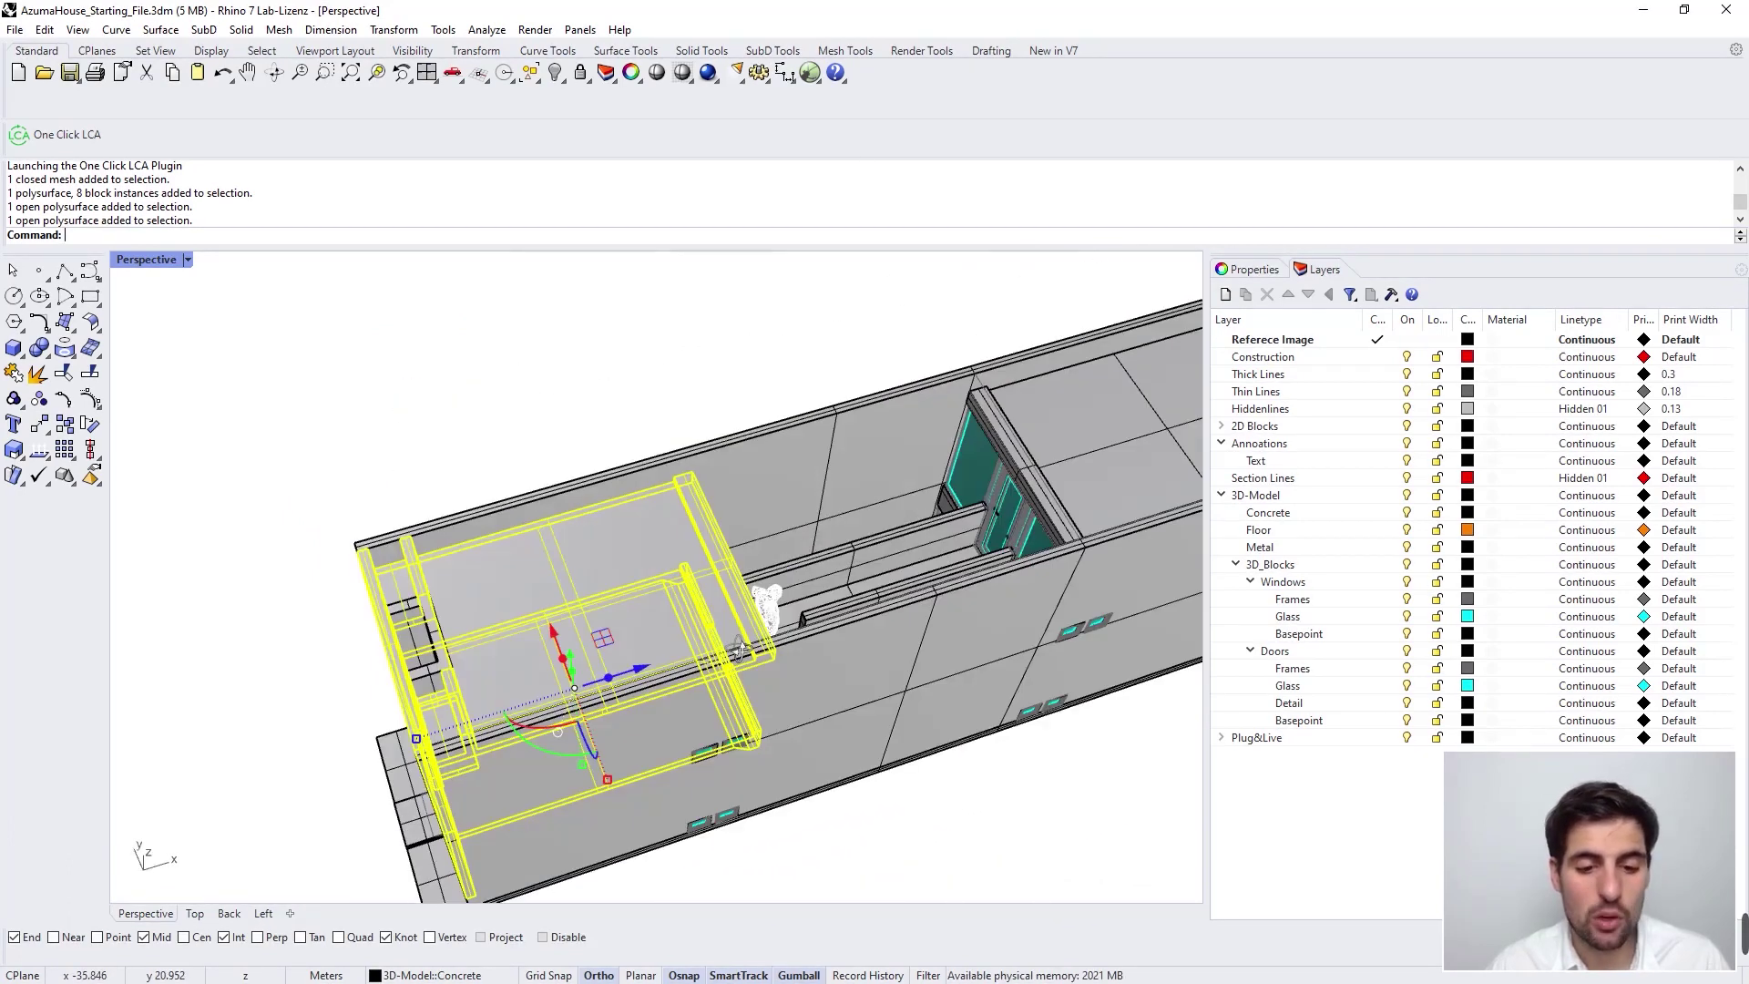
{"action": "key", "text": "Escape"}
{"action": "right_click_drag", "start_coordinate": [619, 392], "coordinate": [890, 432]}
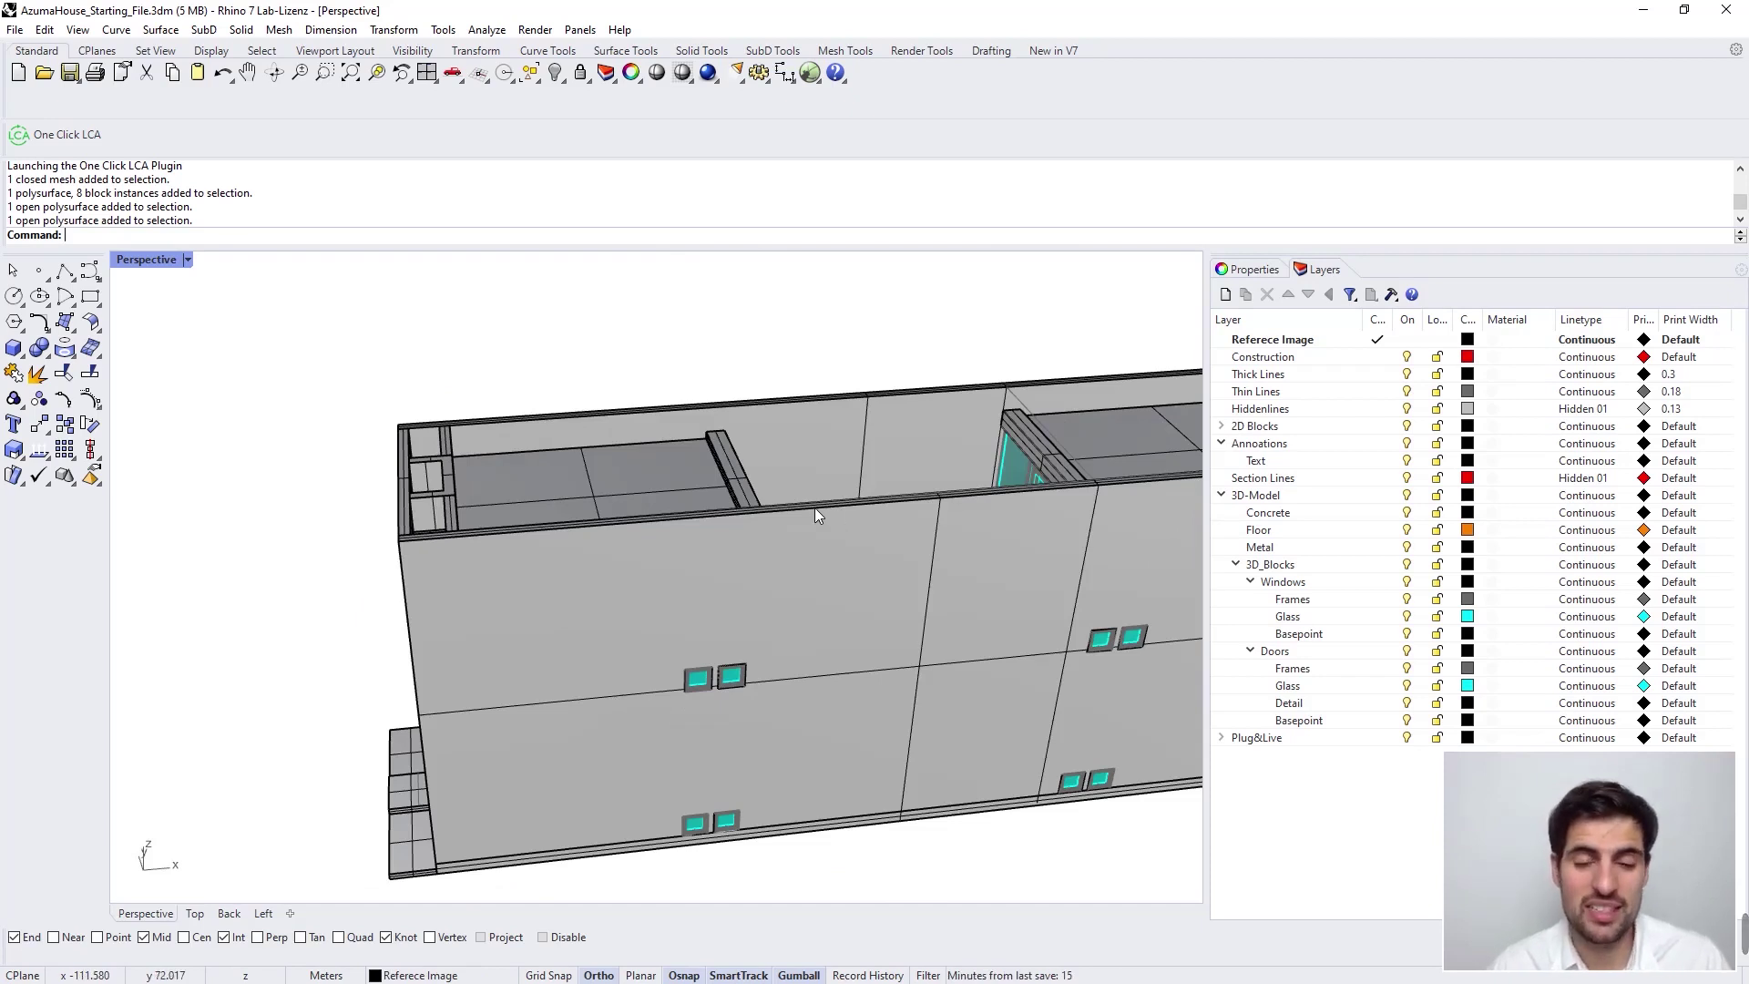
{"action": "scroll", "coordinate": [790, 504], "scroll_direction": "down", "scroll_amount": 5}
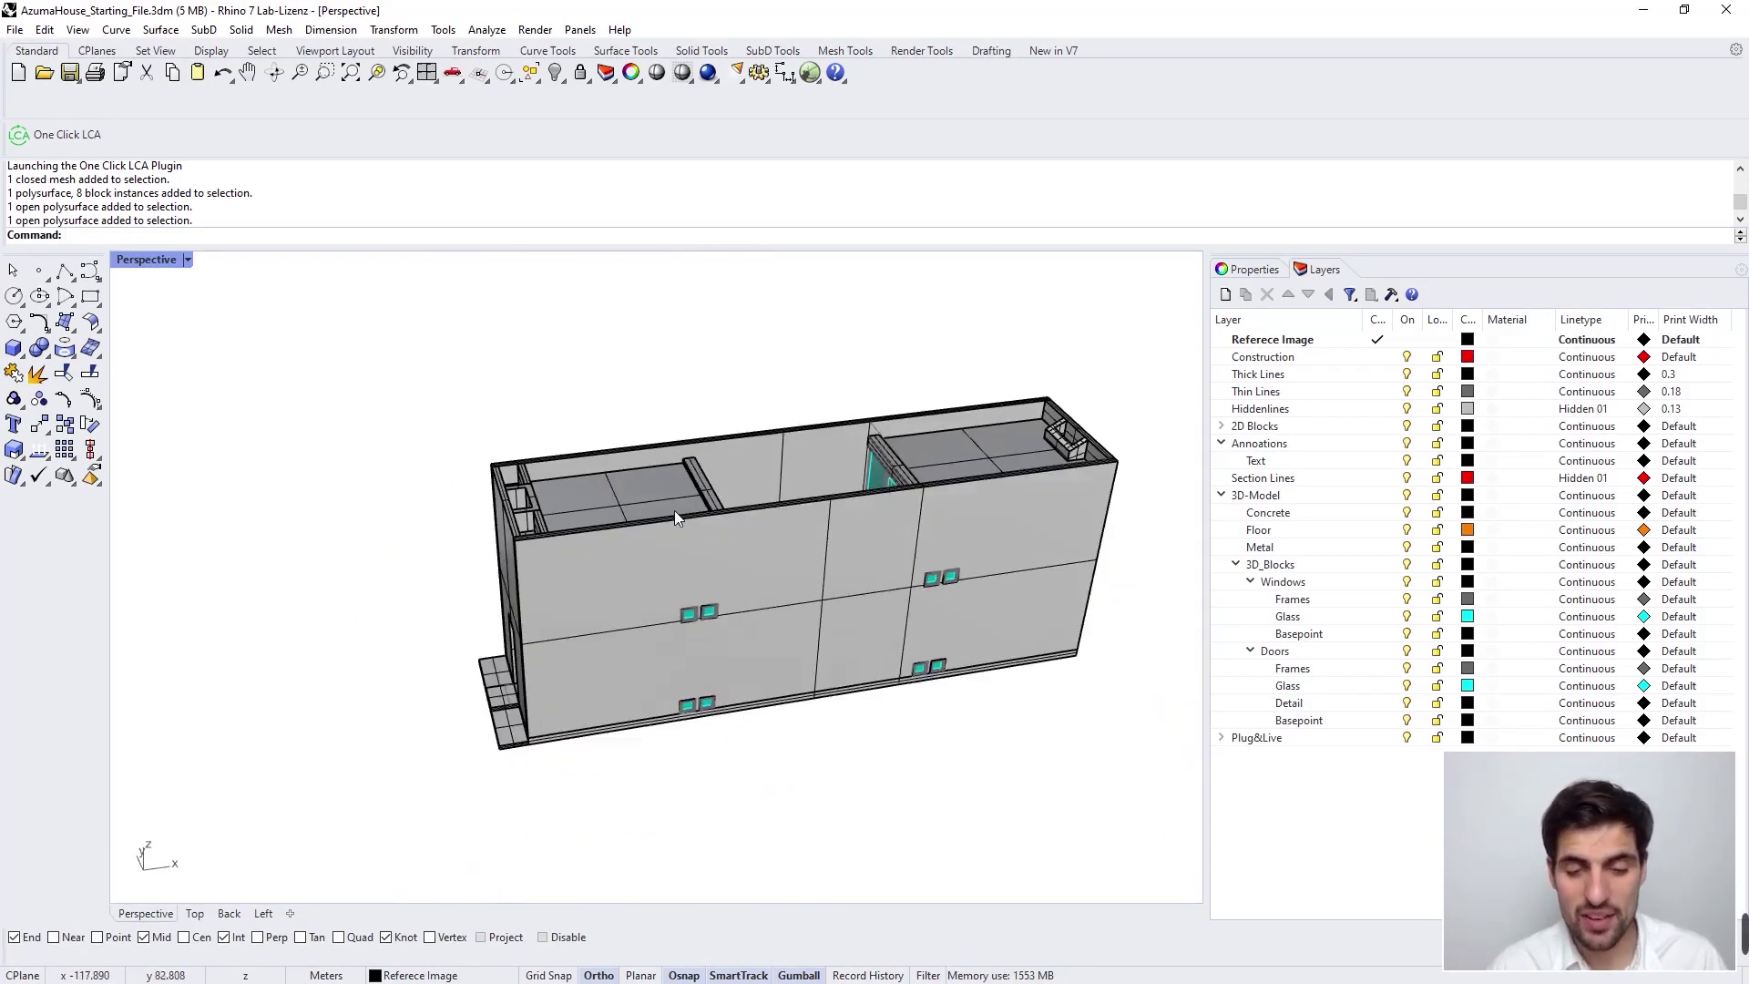
{"action": "scroll", "coordinate": [582, 478], "scroll_direction": "up", "scroll_amount": 4}
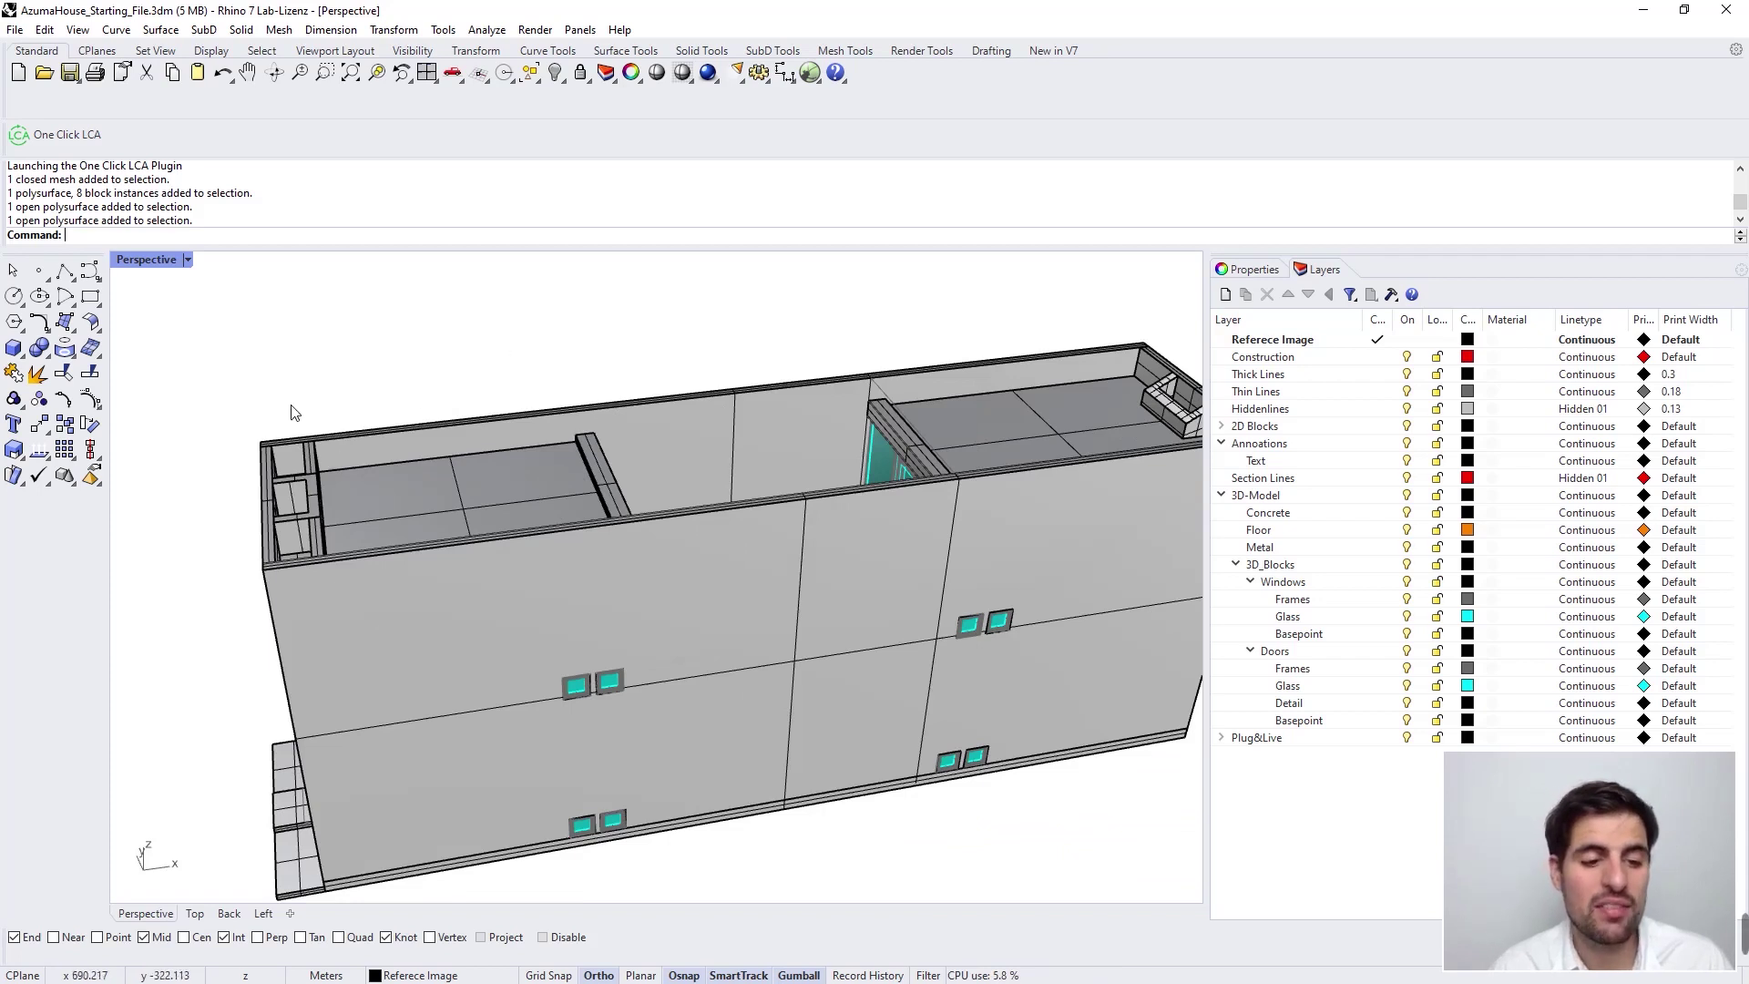
Select Group31, the long wall together with its windows, from the Selection Menu.
{"action": "scroll", "coordinate": [605, 572], "scroll_direction": "down", "scroll_amount": 2}
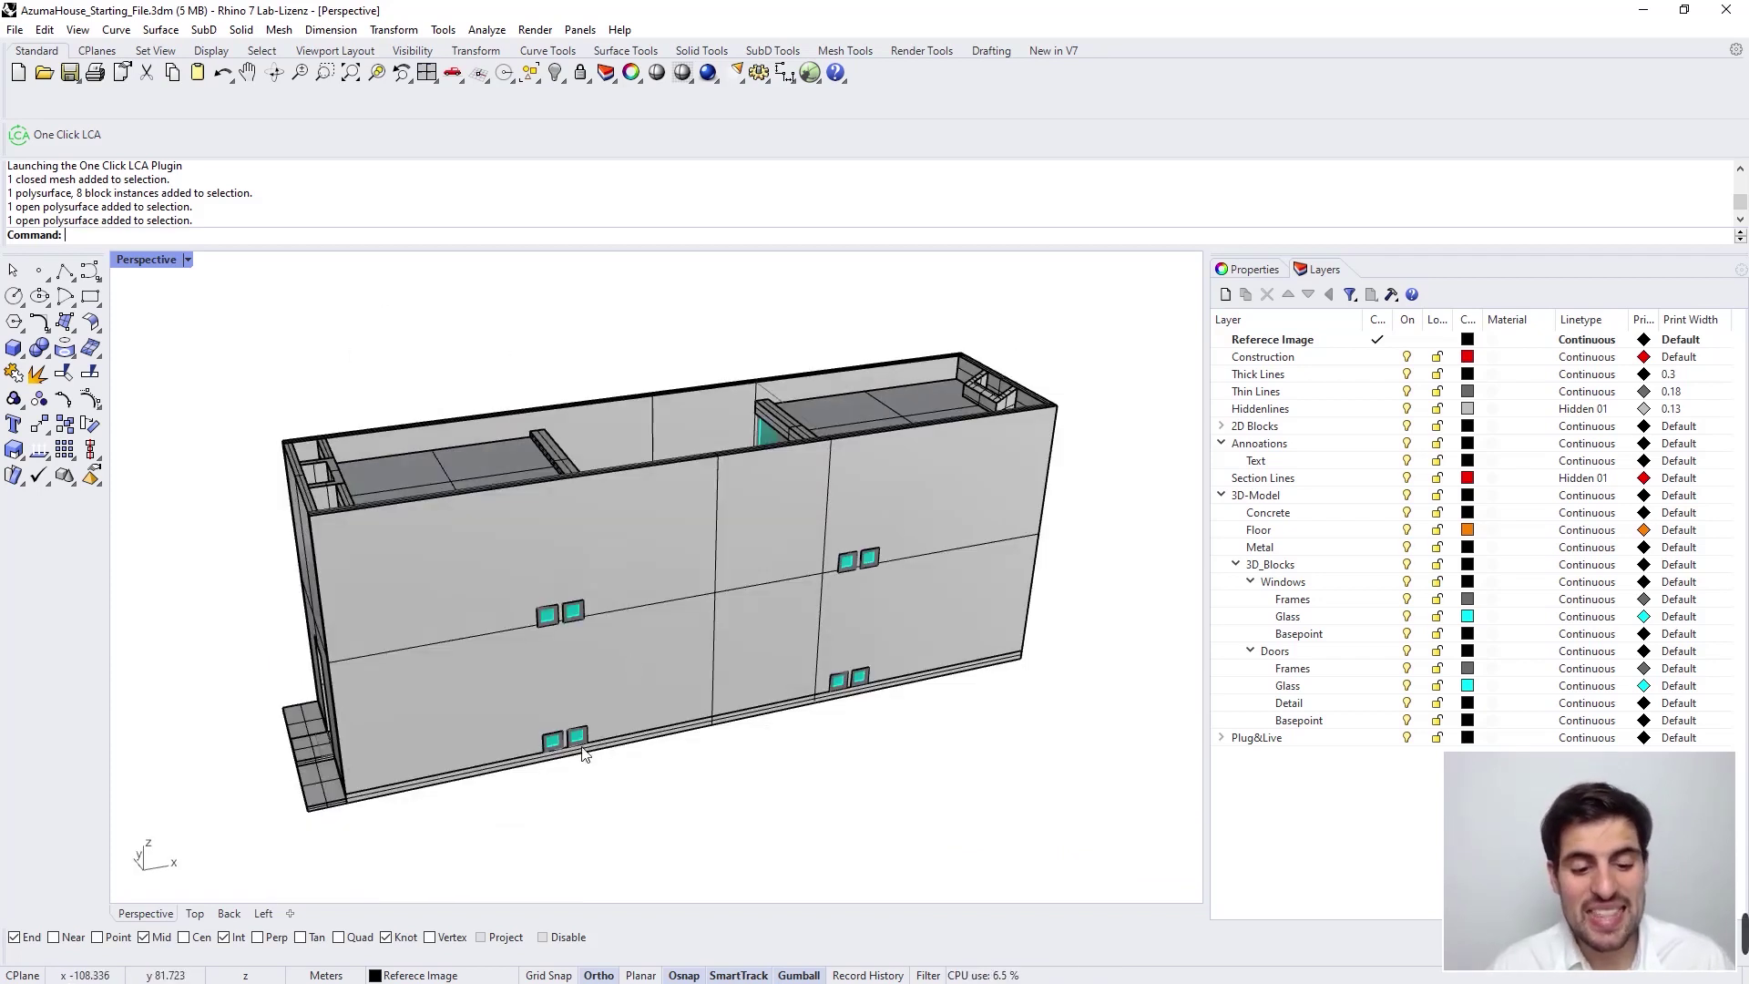
{"action": "scroll", "coordinate": [593, 738], "scroll_direction": "up", "scroll_amount": 3}
{"action": "scroll", "coordinate": [614, 700], "scroll_direction": "down", "scroll_amount": 2}
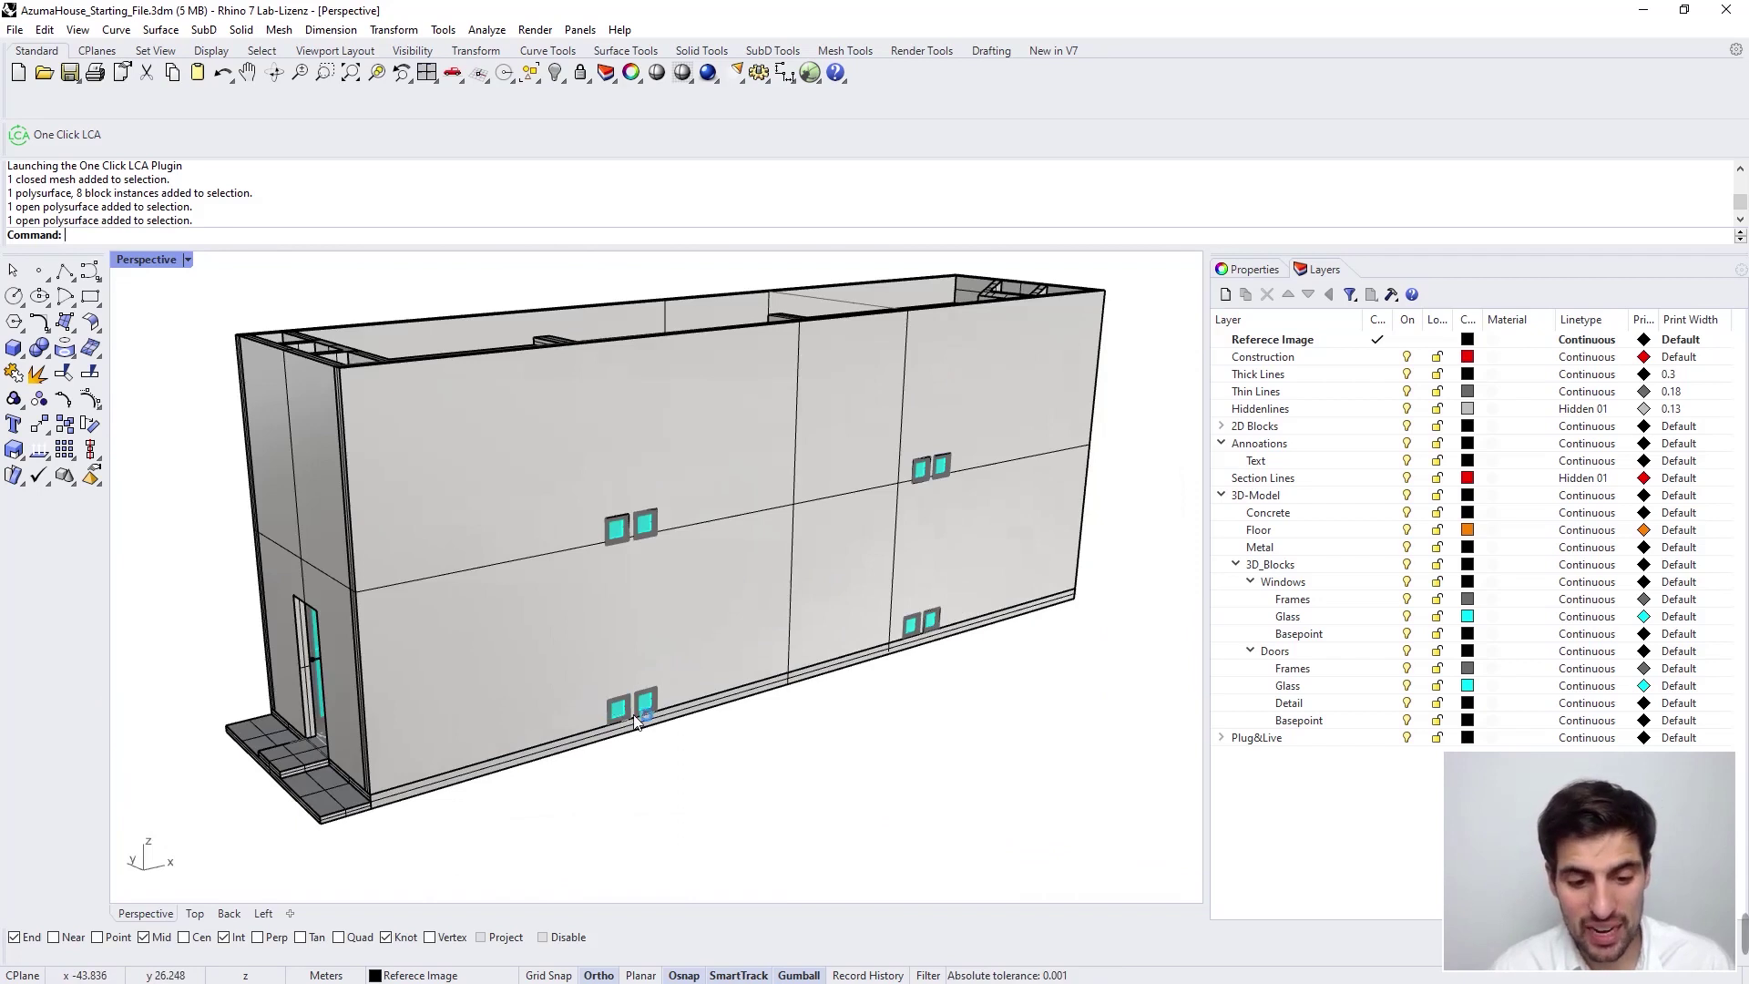
{"action": "right_click_drag", "start_coordinate": [636, 720], "coordinate": [628, 709]}
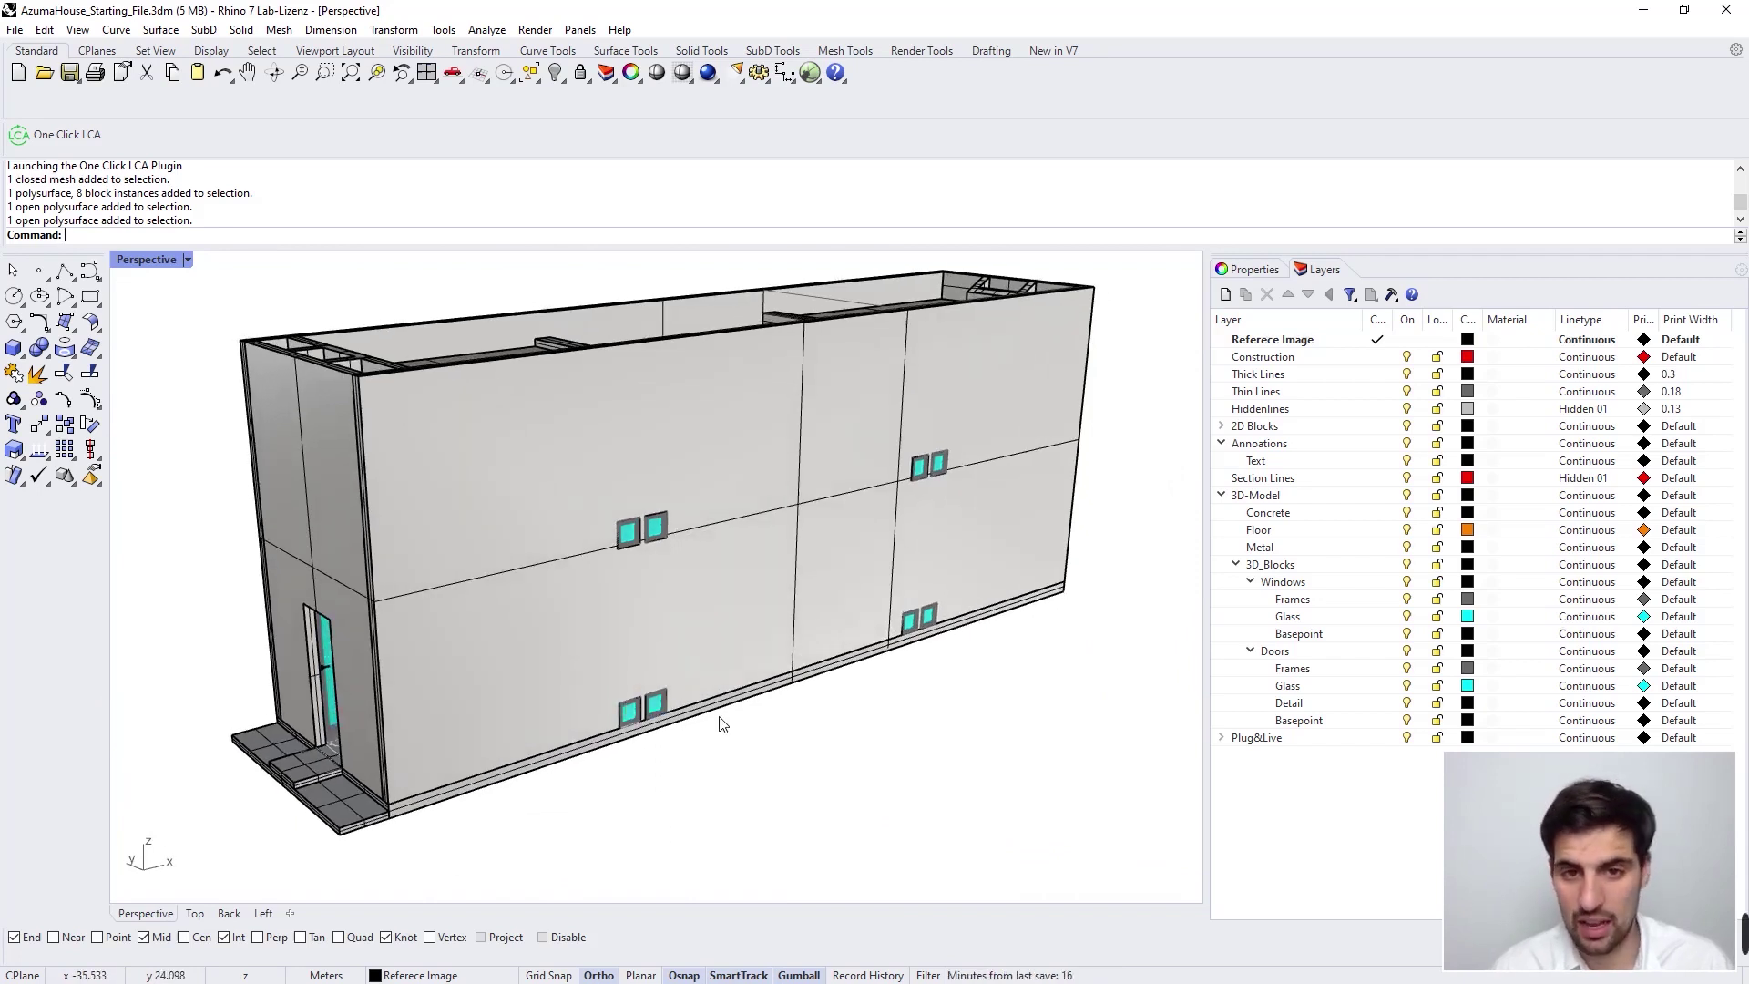
{"action": "scroll", "coordinate": [618, 721], "scroll_direction": "up", "scroll_amount": 3}
{"action": "left_click", "coordinate": [708, 696]}
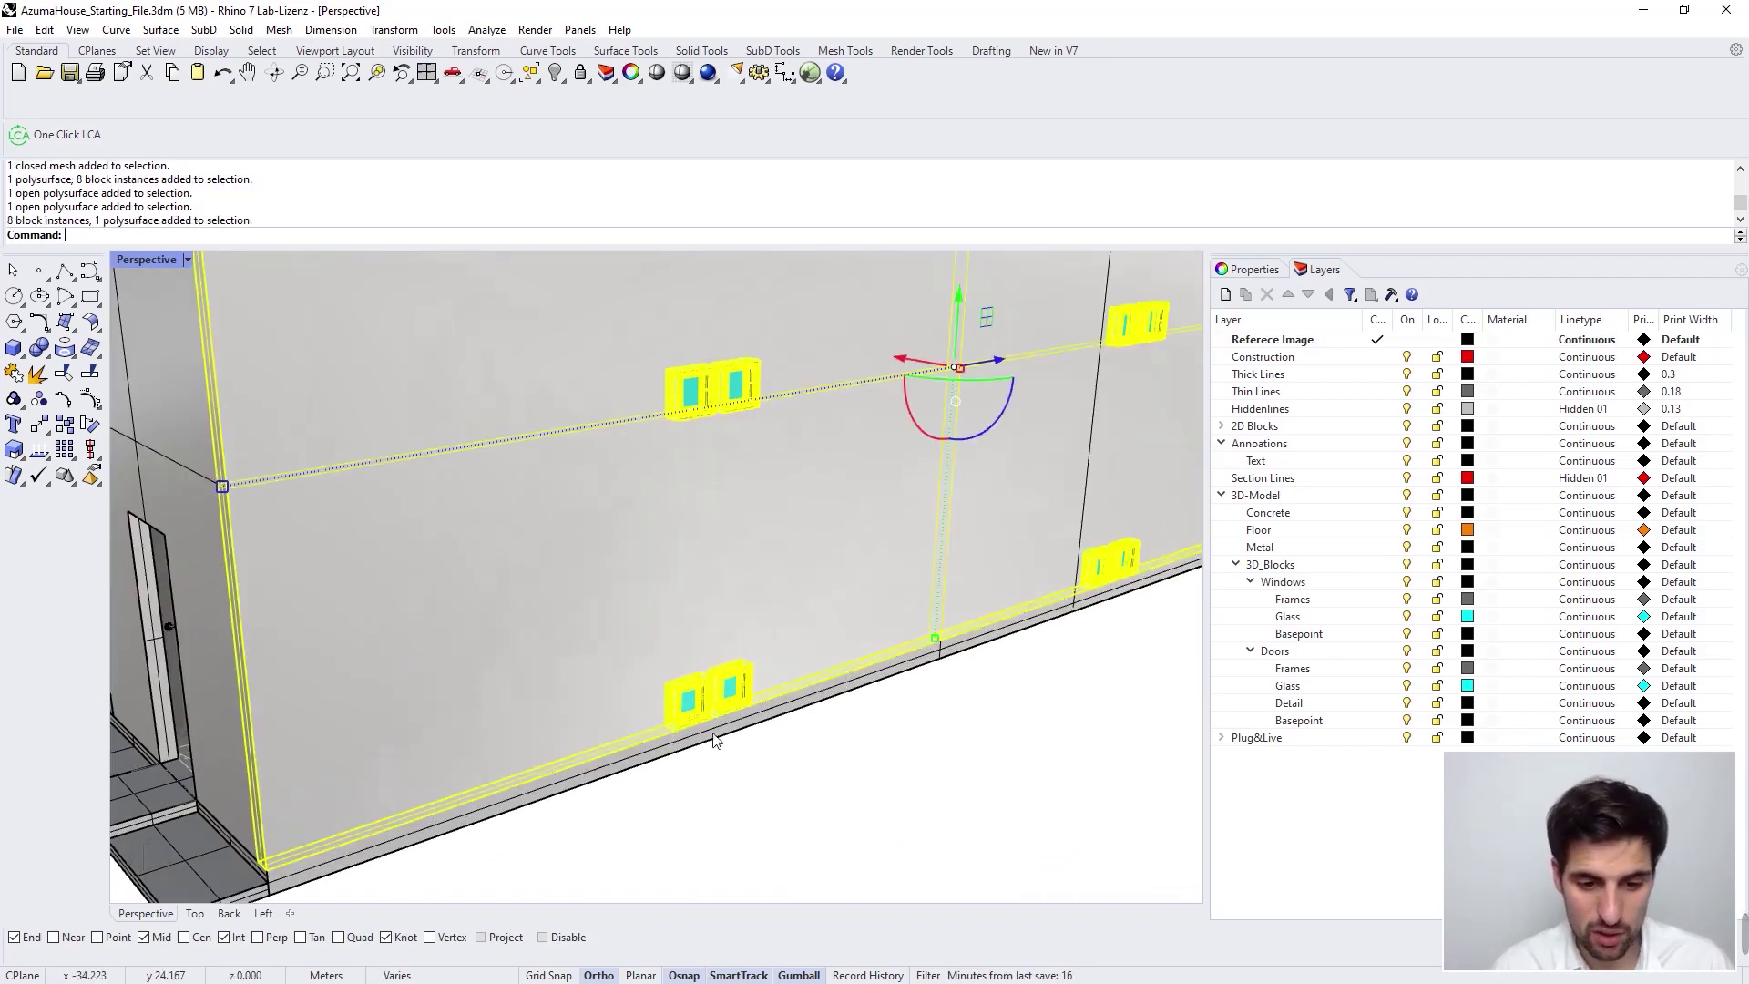
{"action": "left_click", "coordinate": [740, 779]}
{"action": "left_click", "coordinate": [798, 742]}
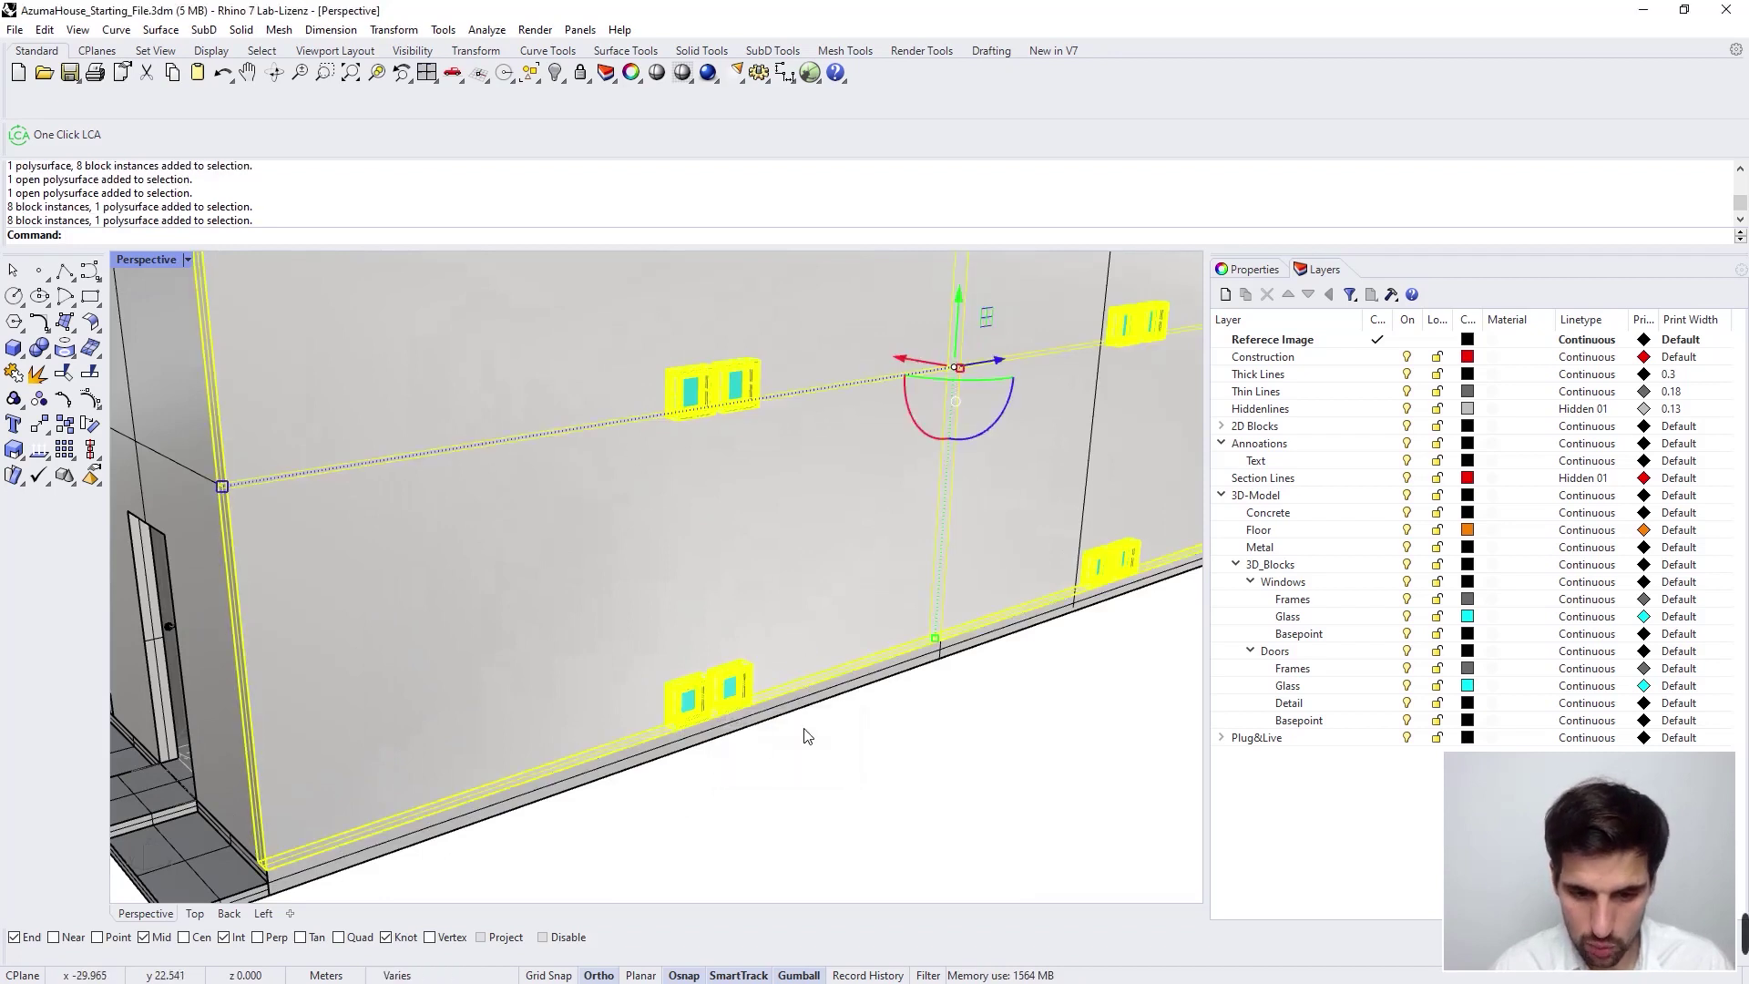
Run Ungroup on the selected wall and windows.
{"action": "scroll", "coordinate": [804, 753], "scroll_direction": "down", "scroll_amount": 5}
{"action": "mouse_move", "coordinate": [804, 753]}
{"action": "right_mouse_down"}
{"action": "mouse_move", "coordinate": [830, 790]}
{"action": "mouse_move", "coordinate": [808, 780]}
{"action": "mouse_move", "coordinate": [806, 720]}
{"action": "right_mouse_up"}
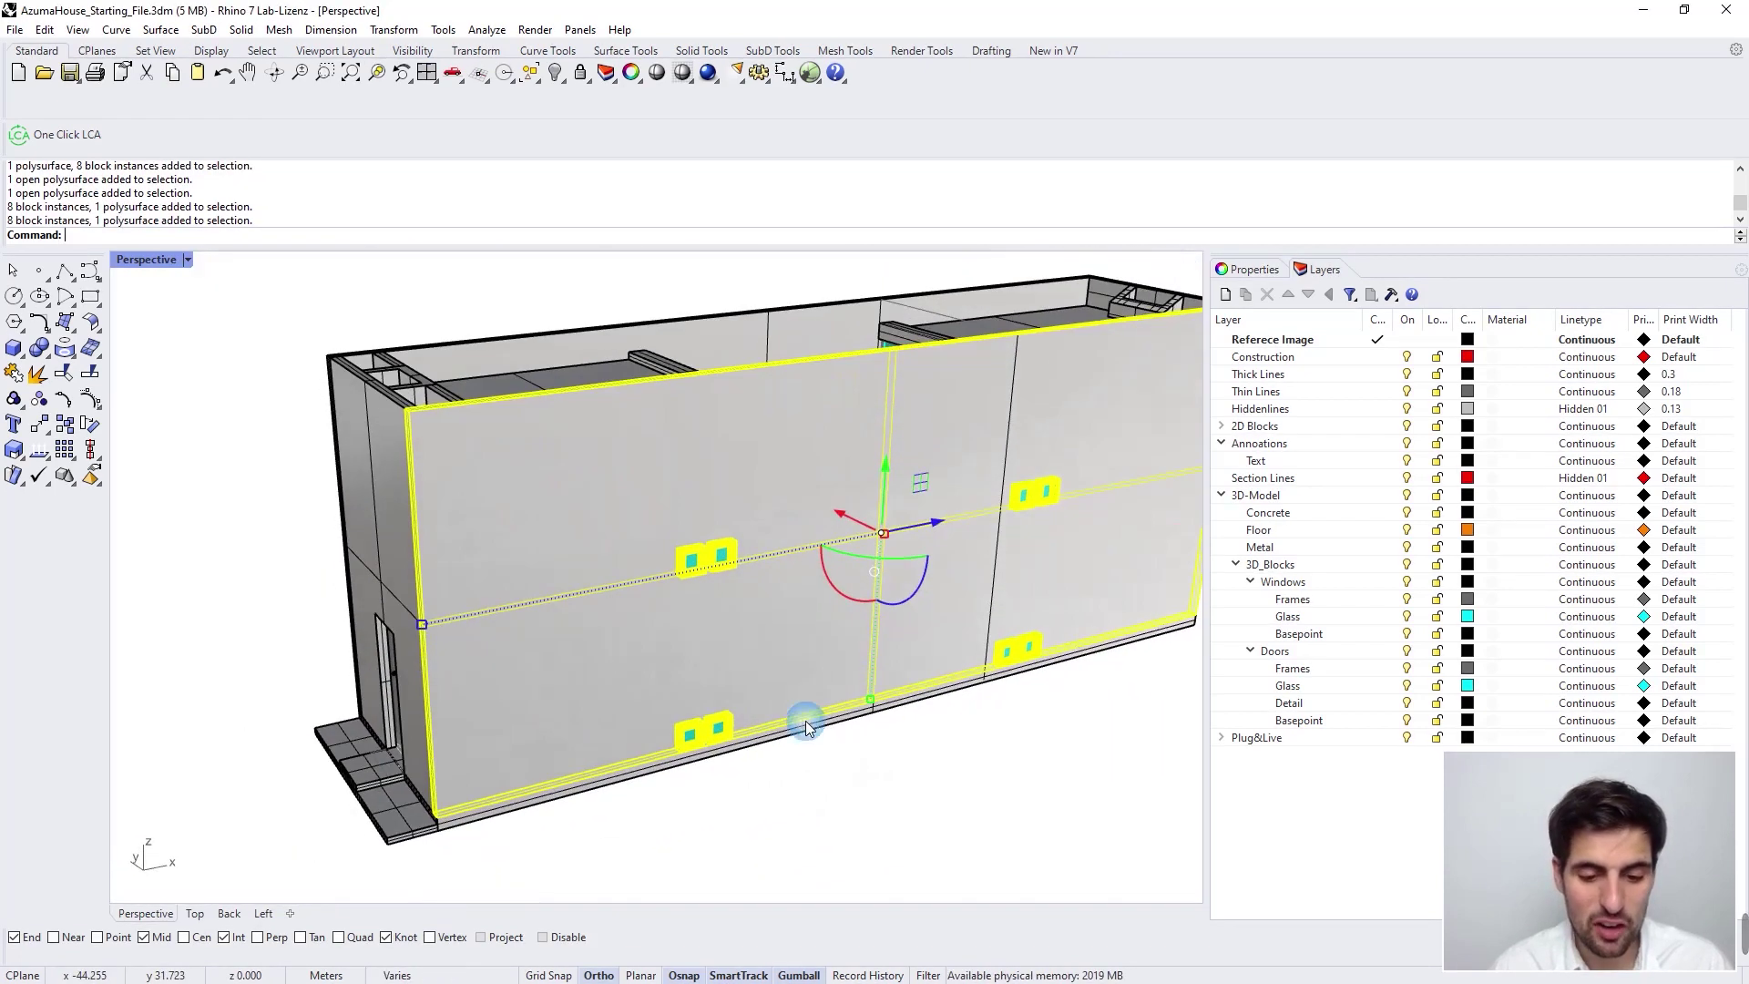
{"action": "type", "text": "ungroup"}
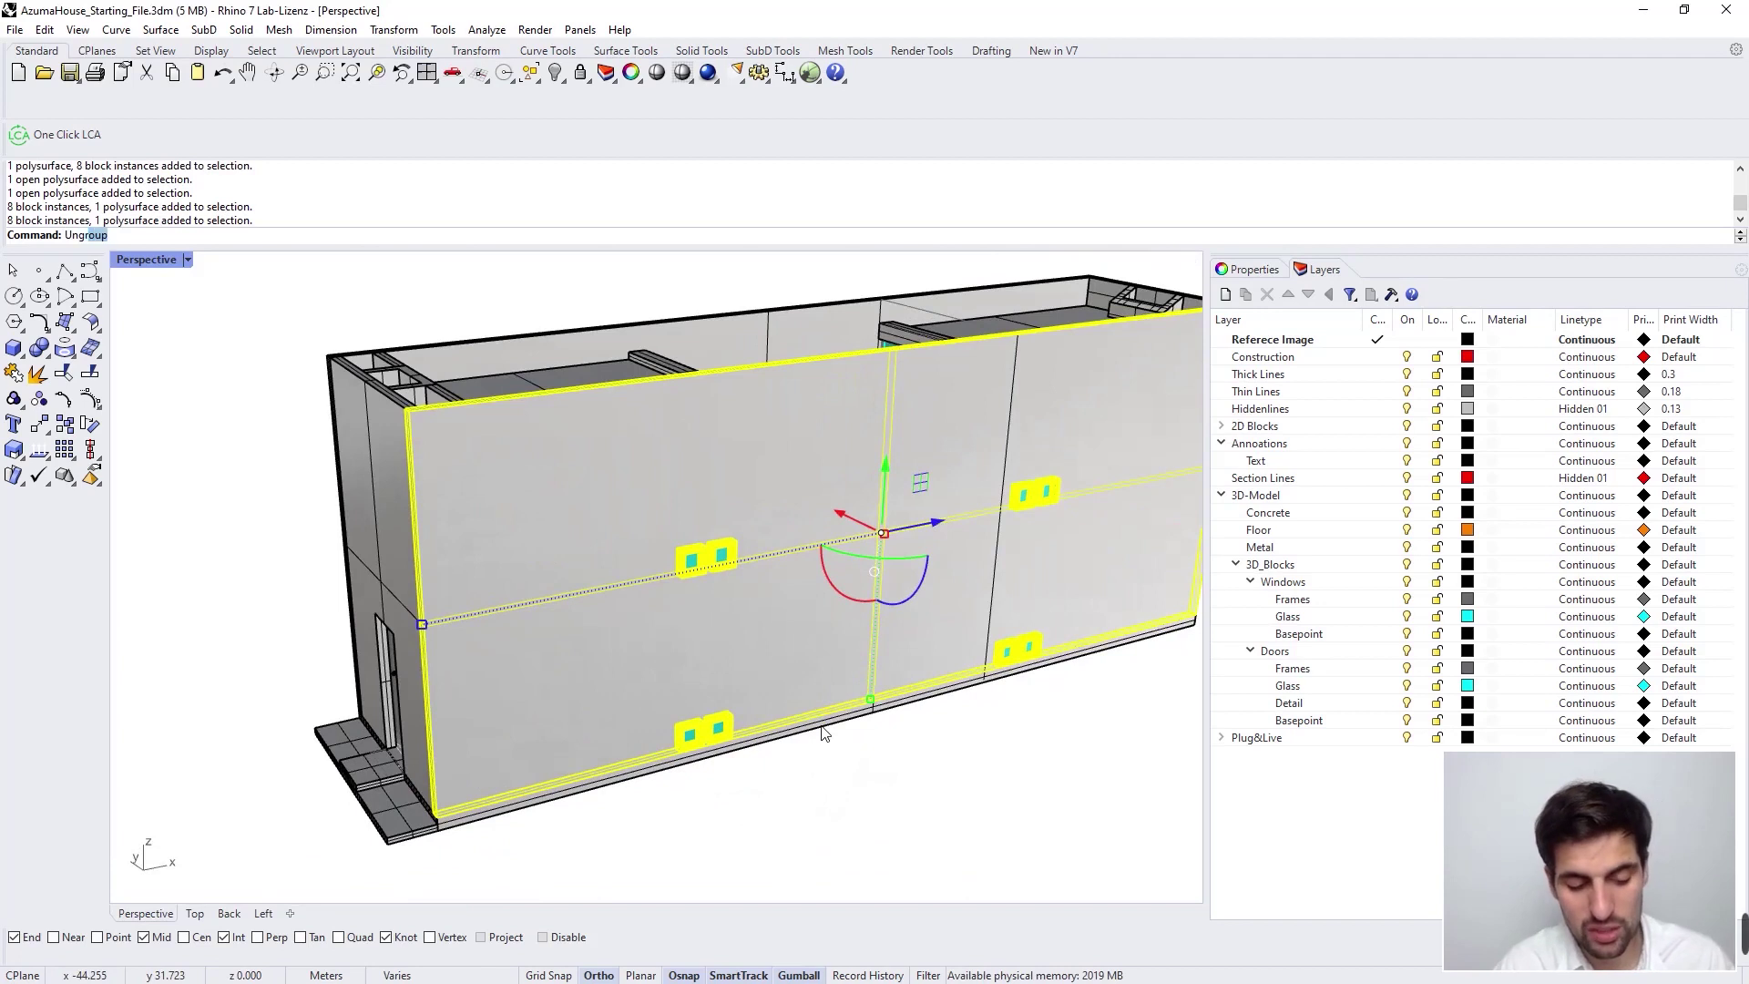
{"action": "key", "text": "Return"}
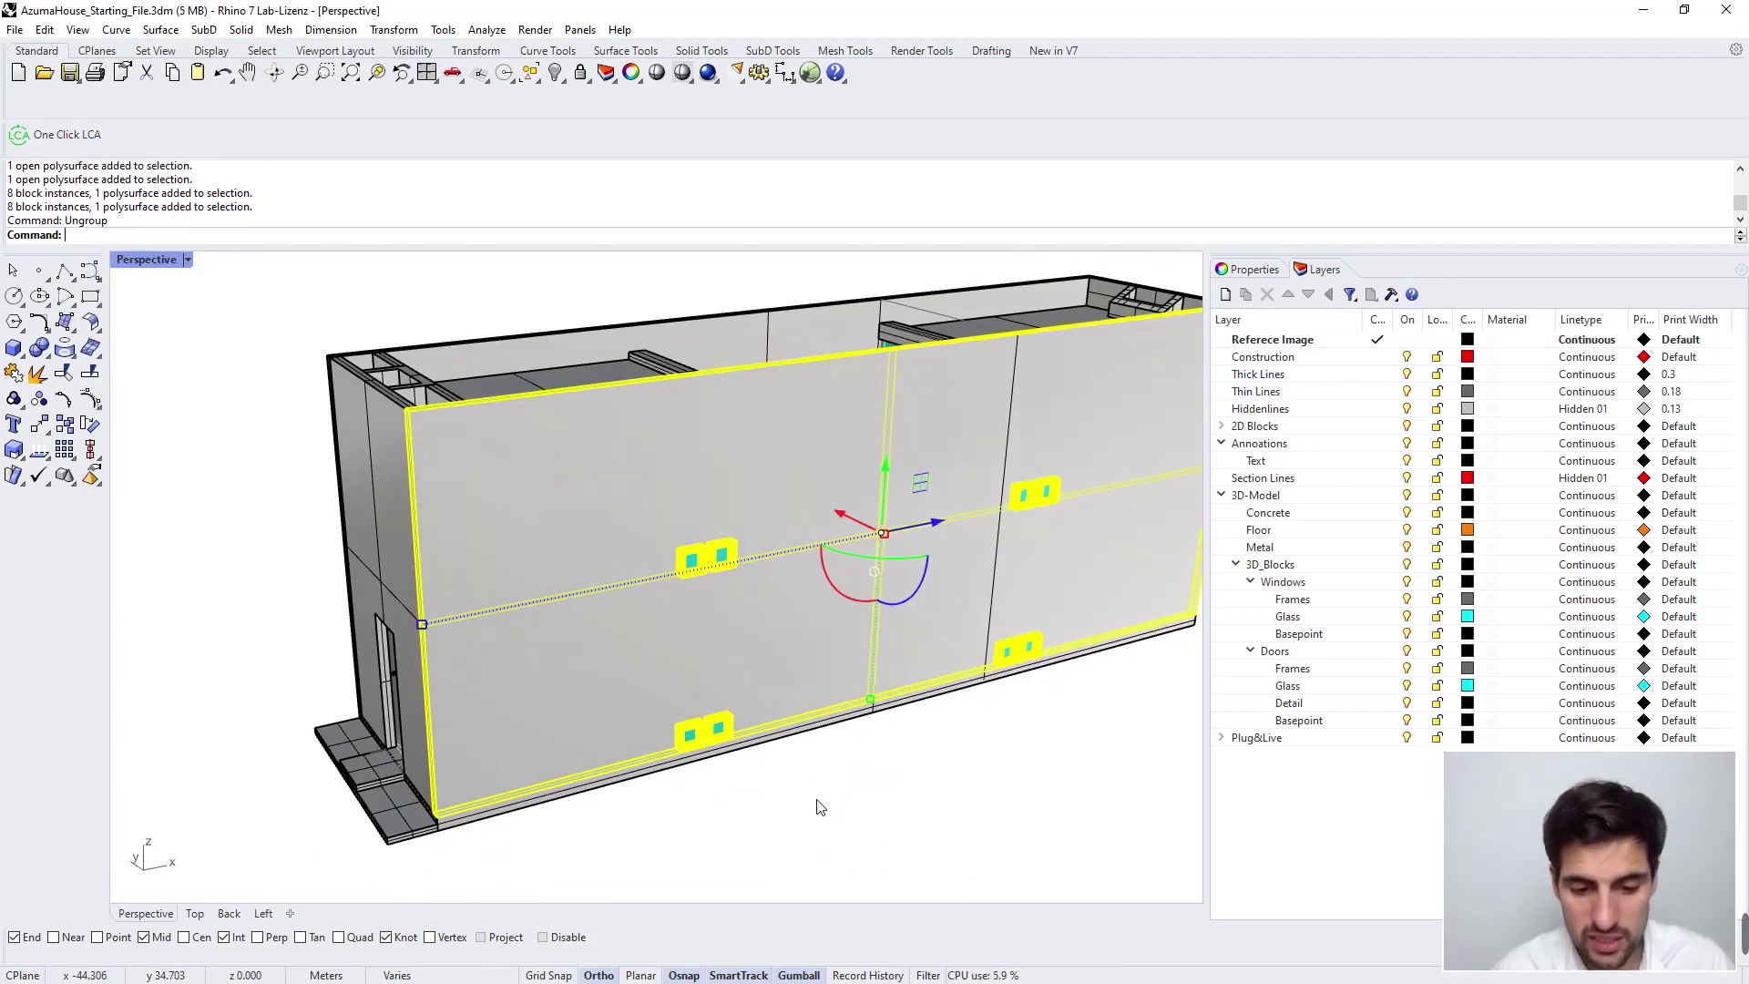
{"action": "left_click", "coordinate": [817, 806]}
Confirm each lower window block now selects on its own, separate from the wall.
{"action": "scroll", "coordinate": [775, 784], "scroll_direction": "up", "scroll_amount": 3}
{"action": "left_click", "coordinate": [732, 698]}
{"action": "scroll", "coordinate": [784, 756], "scroll_direction": "up", "scroll_amount": 3}
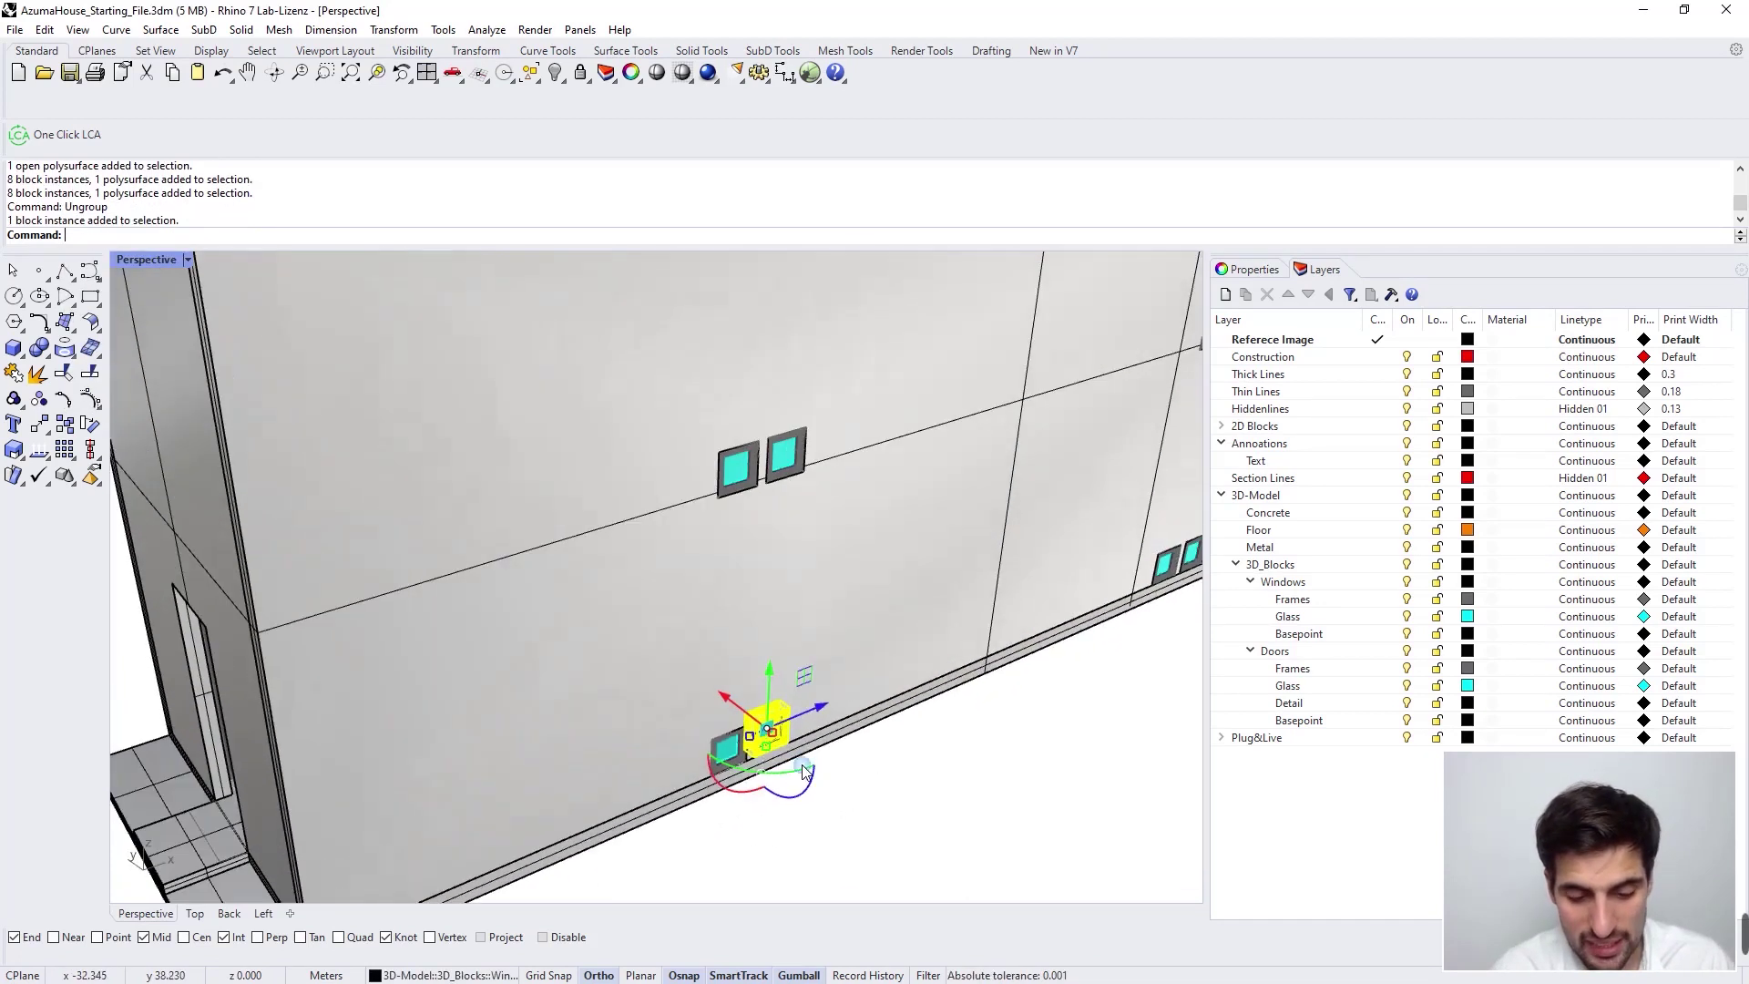
{"action": "scroll", "coordinate": [867, 818], "scroll_direction": "up", "scroll_amount": 2}
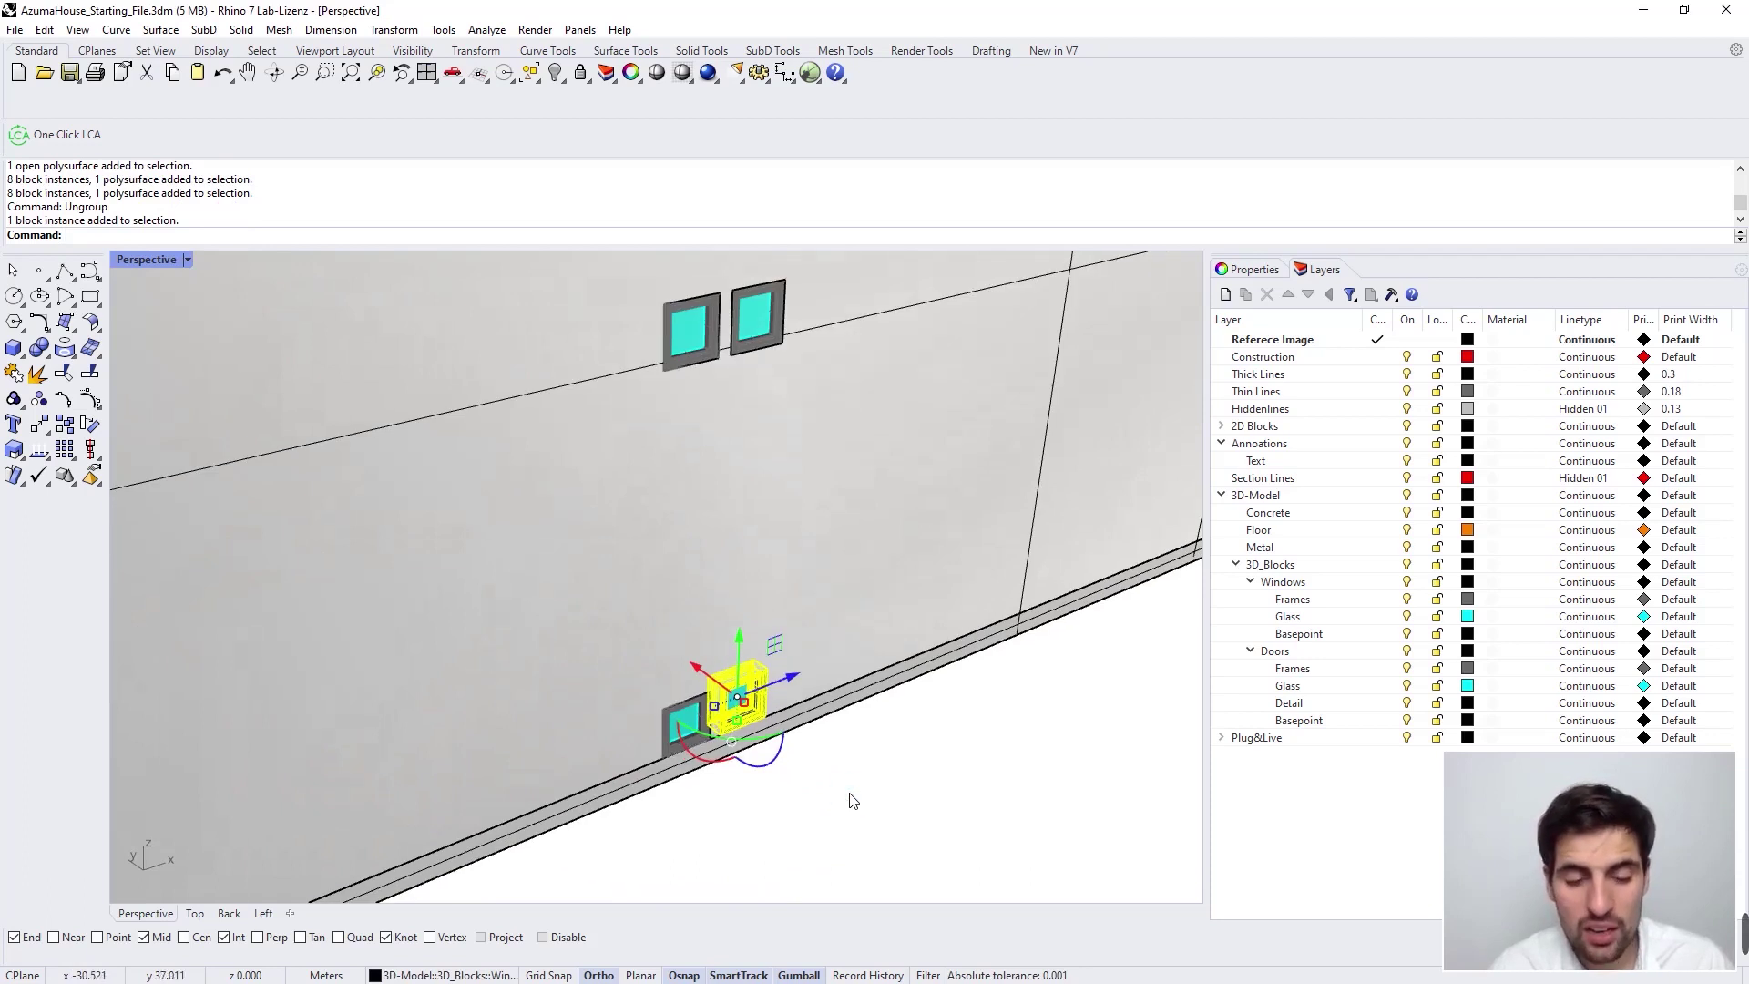
{"action": "left_click", "coordinate": [862, 813]}
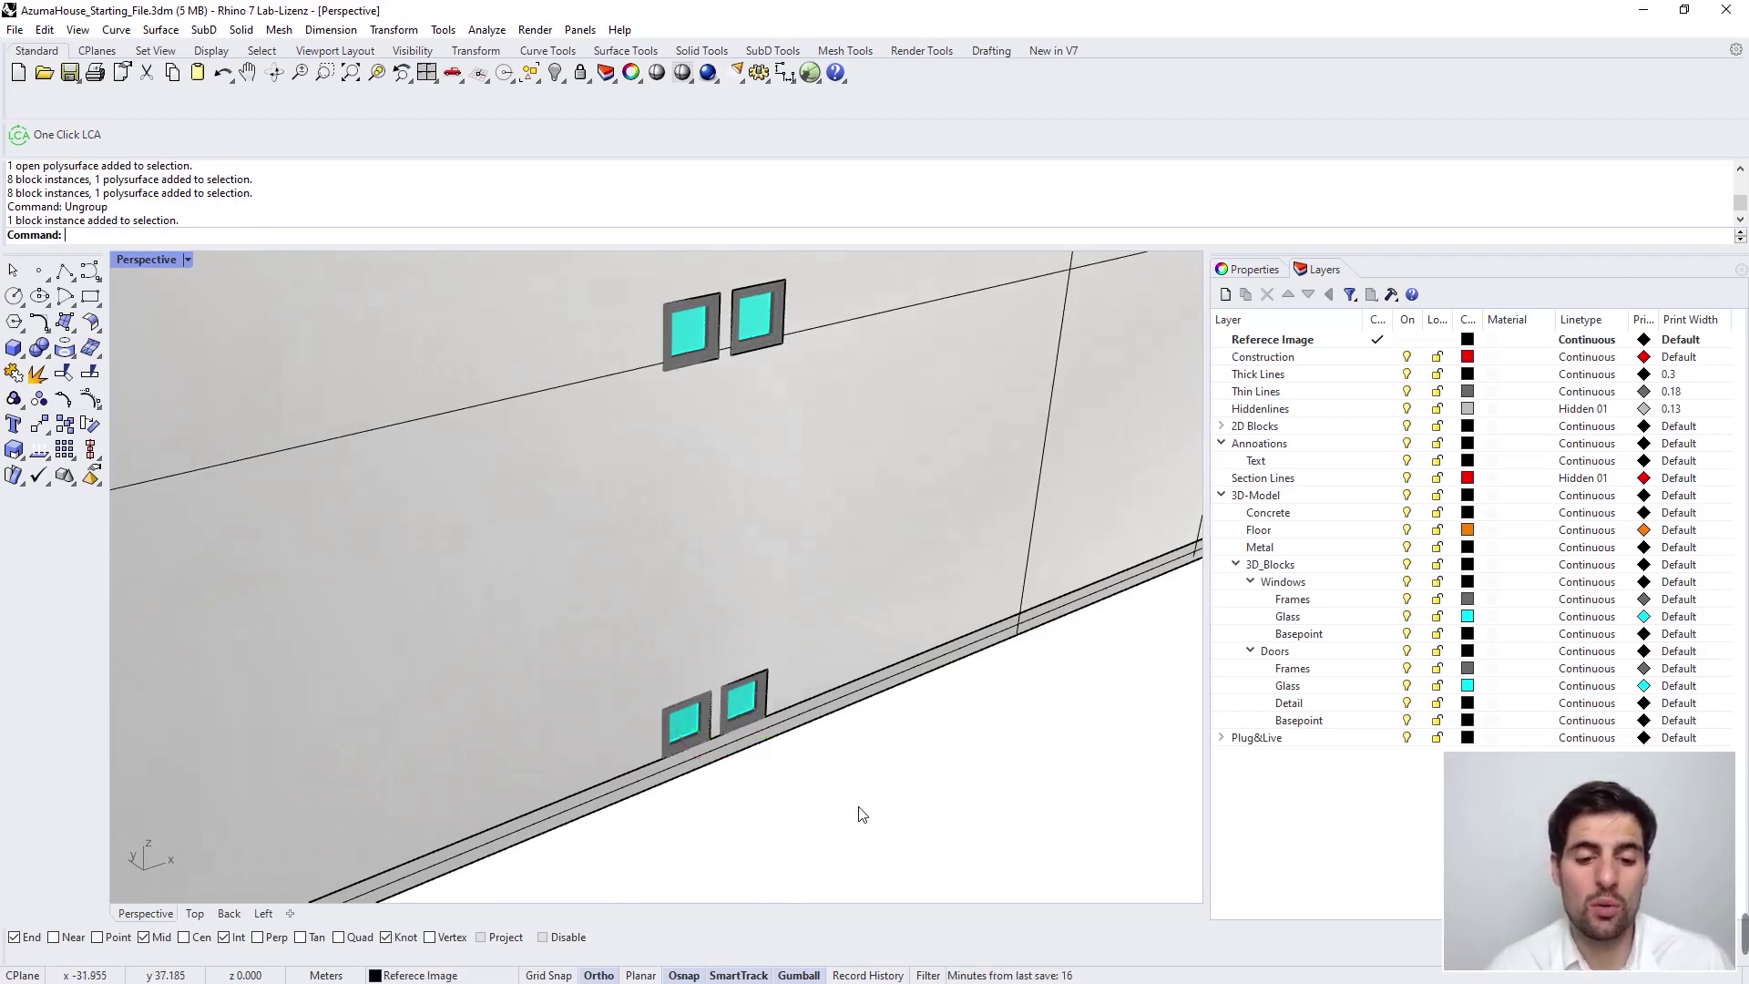
{"action": "scroll", "coordinate": [811, 765], "scroll_direction": "up", "scroll_amount": 3}
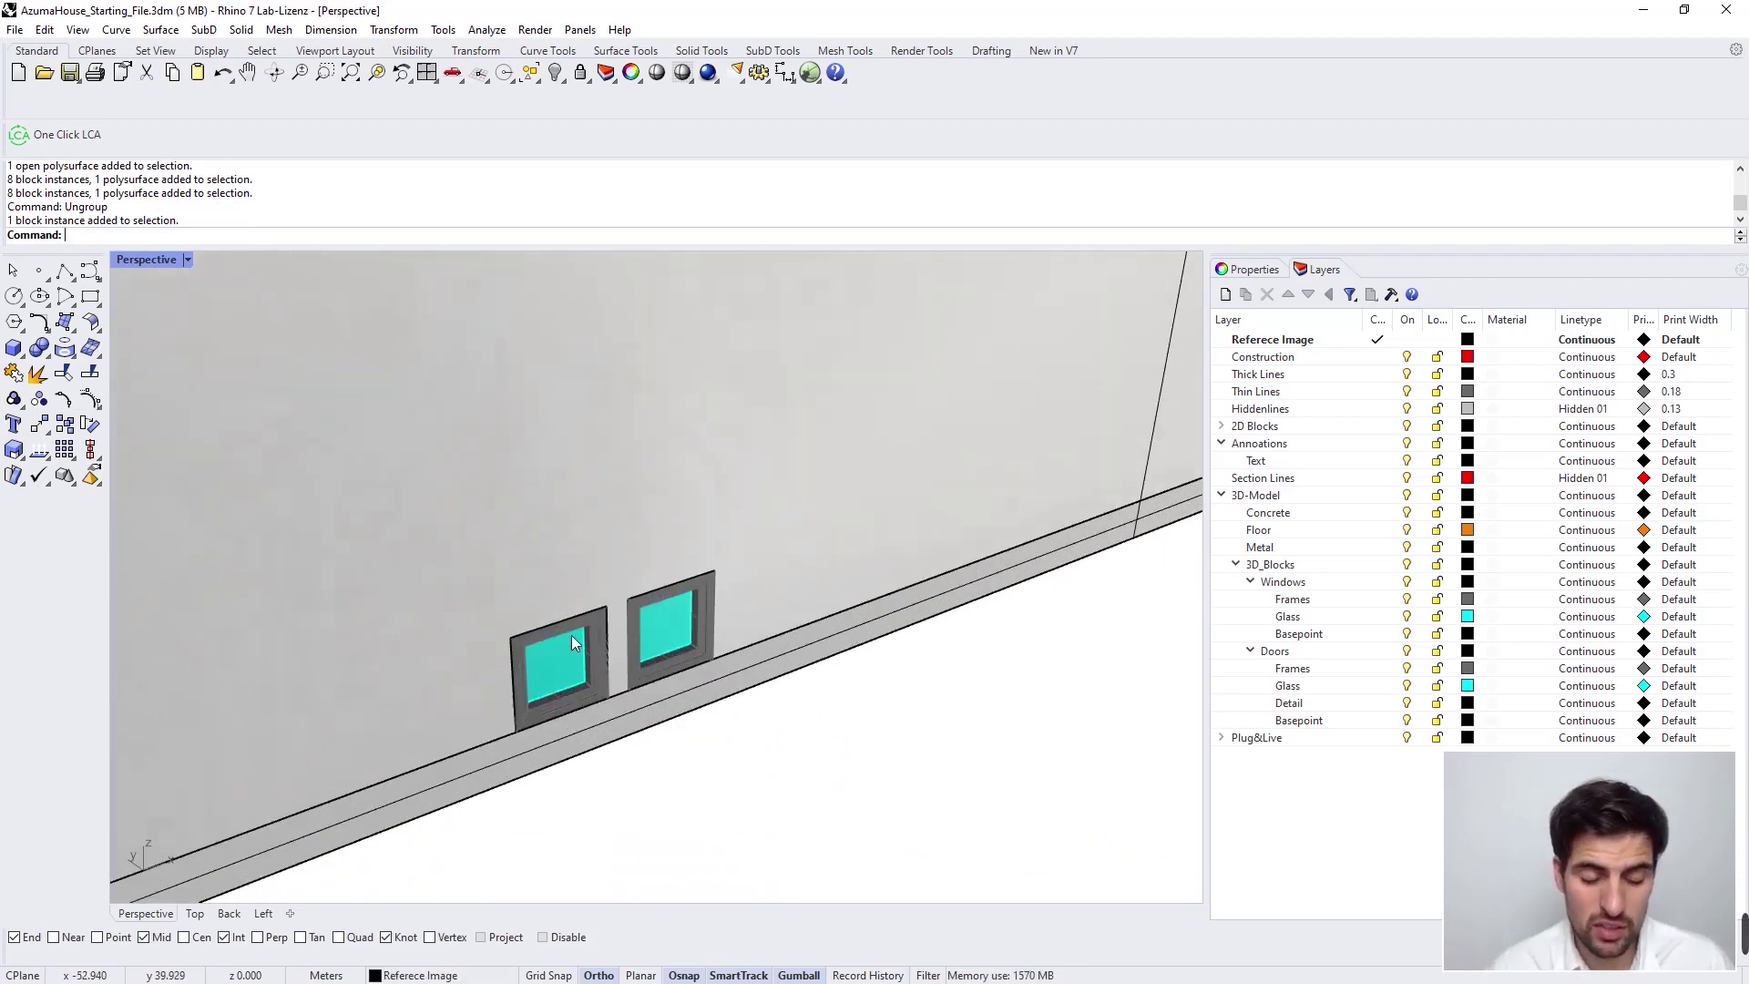
{"action": "left_click", "coordinate": [645, 618]}
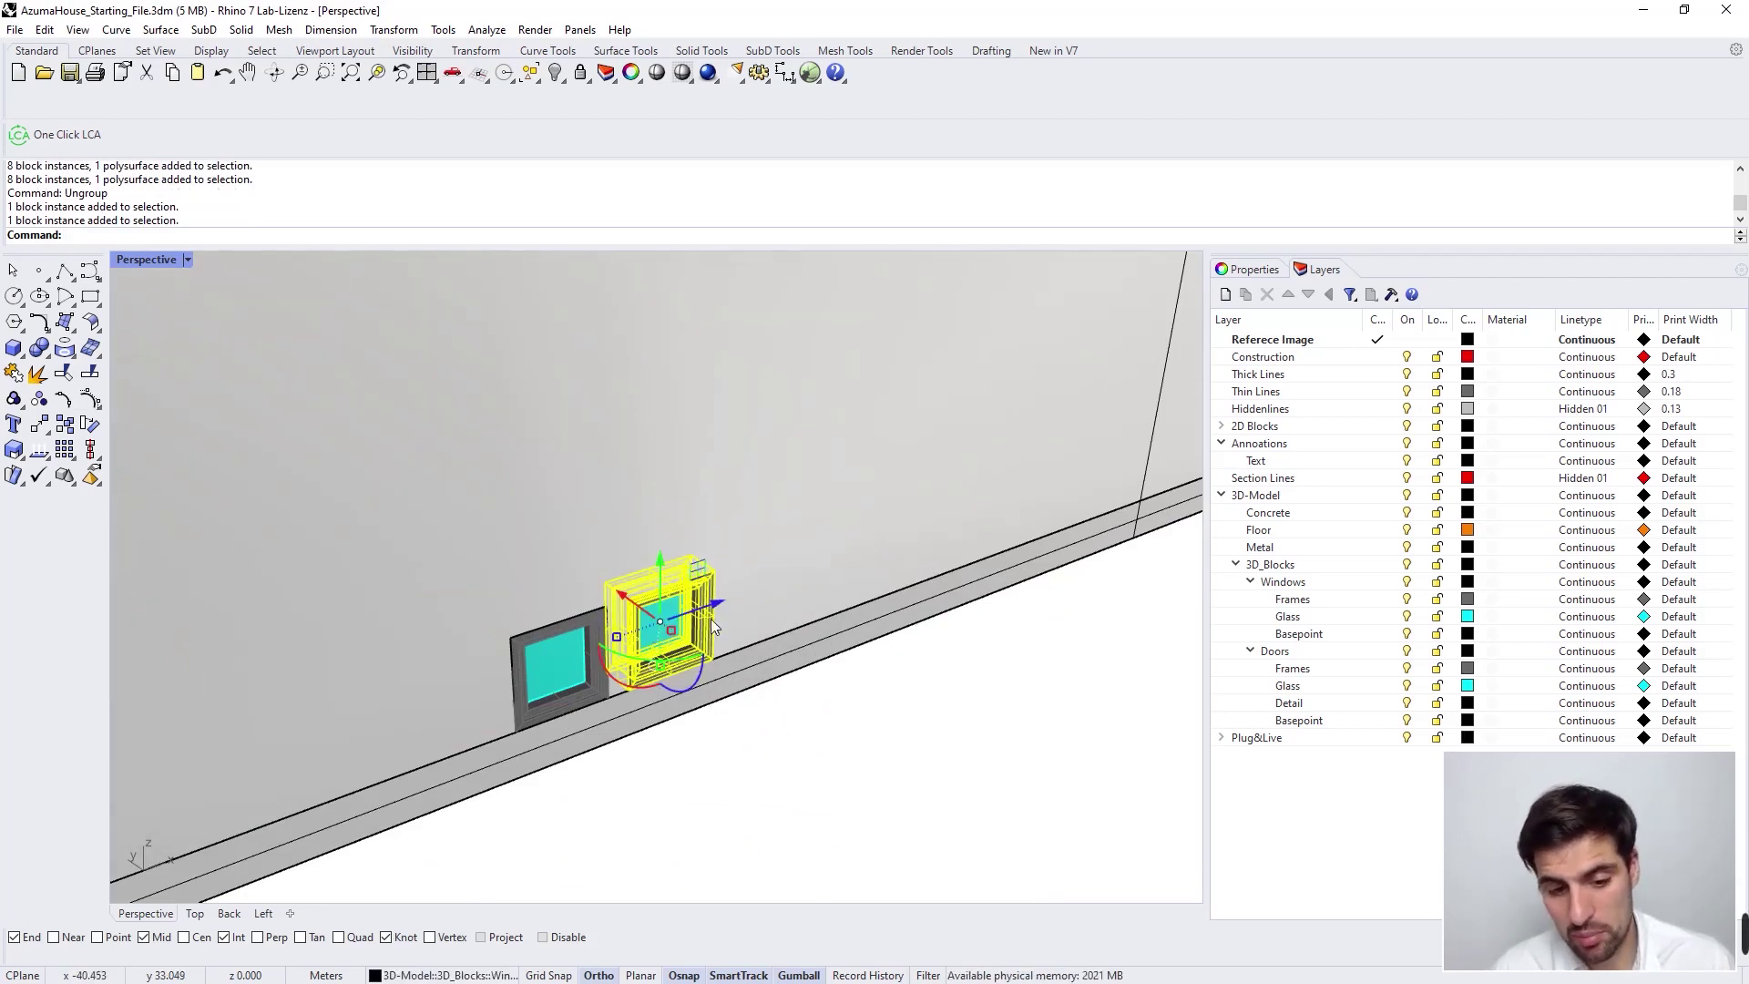
{"action": "key", "text": "Escape"}
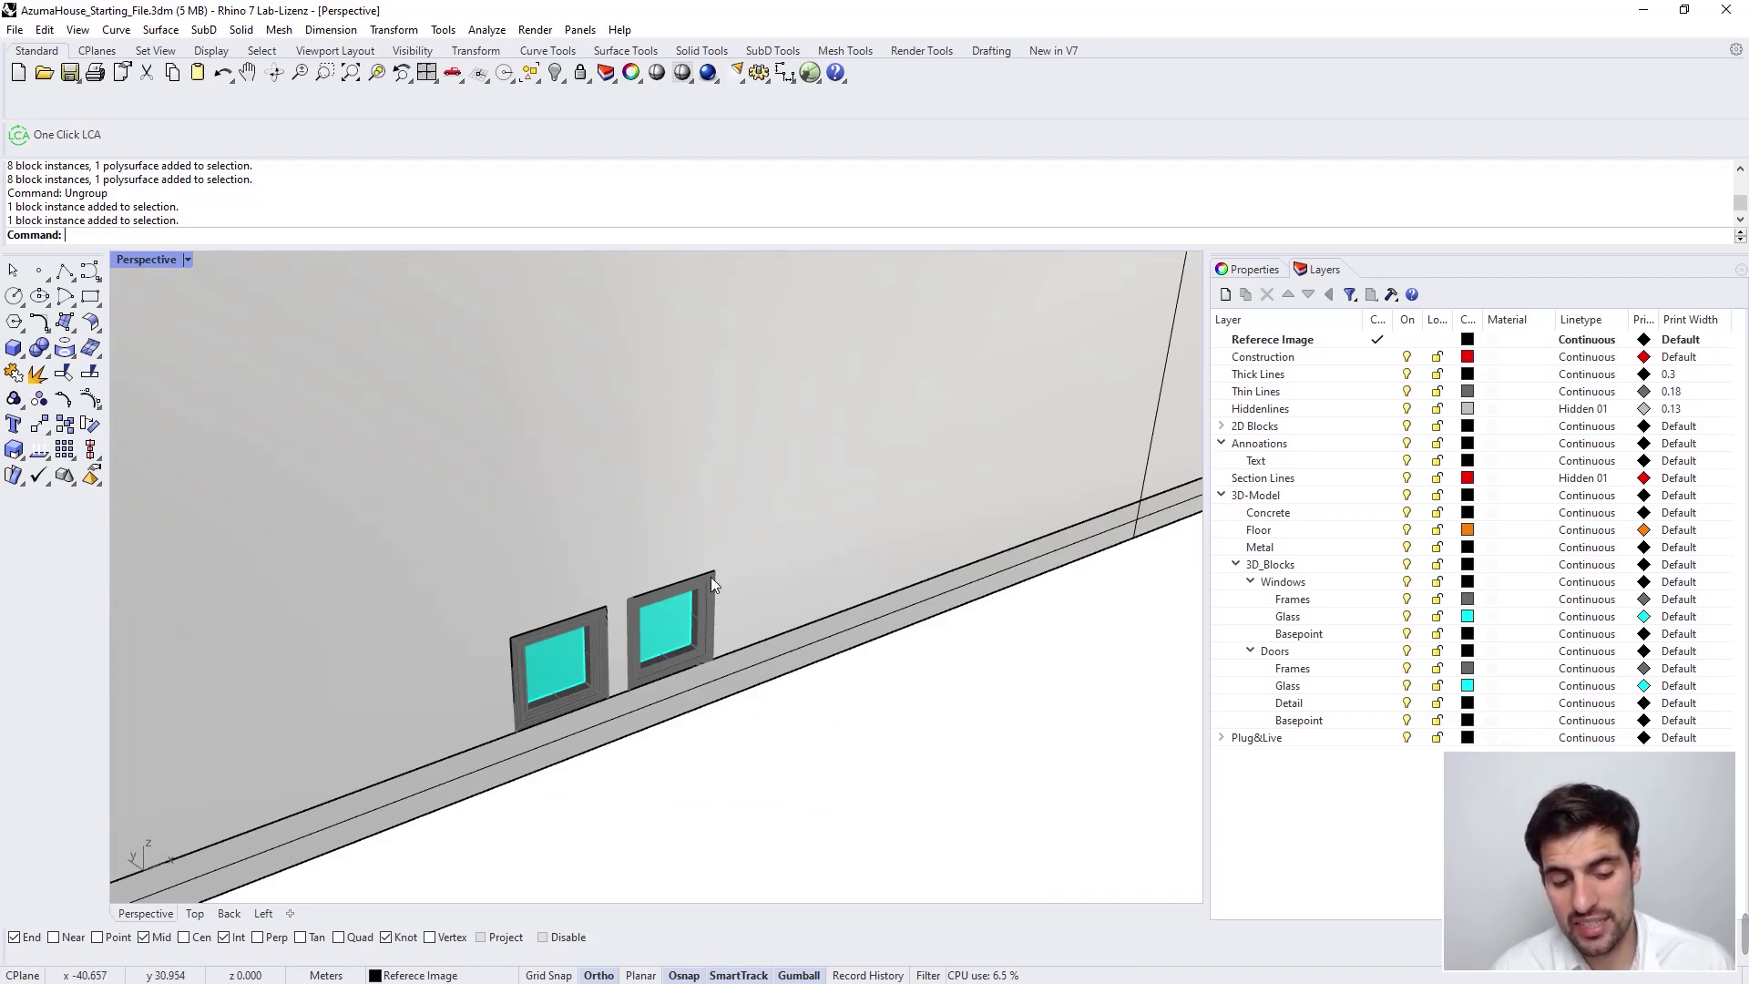